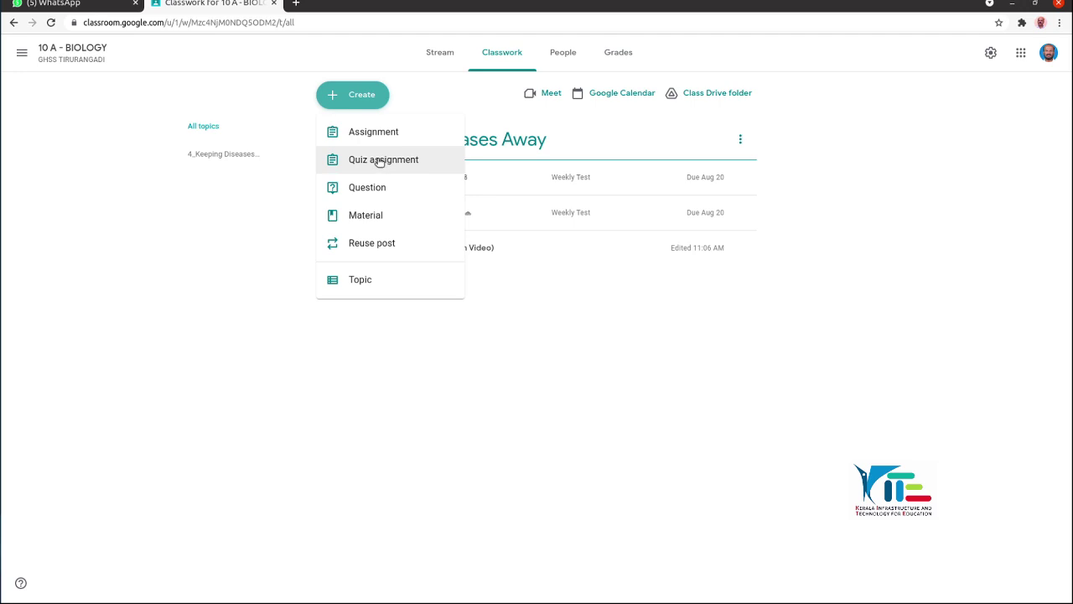
# - Create a quiz assignment titled "4.1.6.അകറ്റി നിർത്താം രോഗങ്ങളെ(Quiz)" with the instructions "താഴെ കൊടുത്ത ക്വിസ് ഫയൽ തുറന്ന് ചോദ്യങ്ങൾക്ക് ശരിയായ ഉത്തരം മാർക്ക് ചെയ്യുക"
pyautogui.click(379, 161)
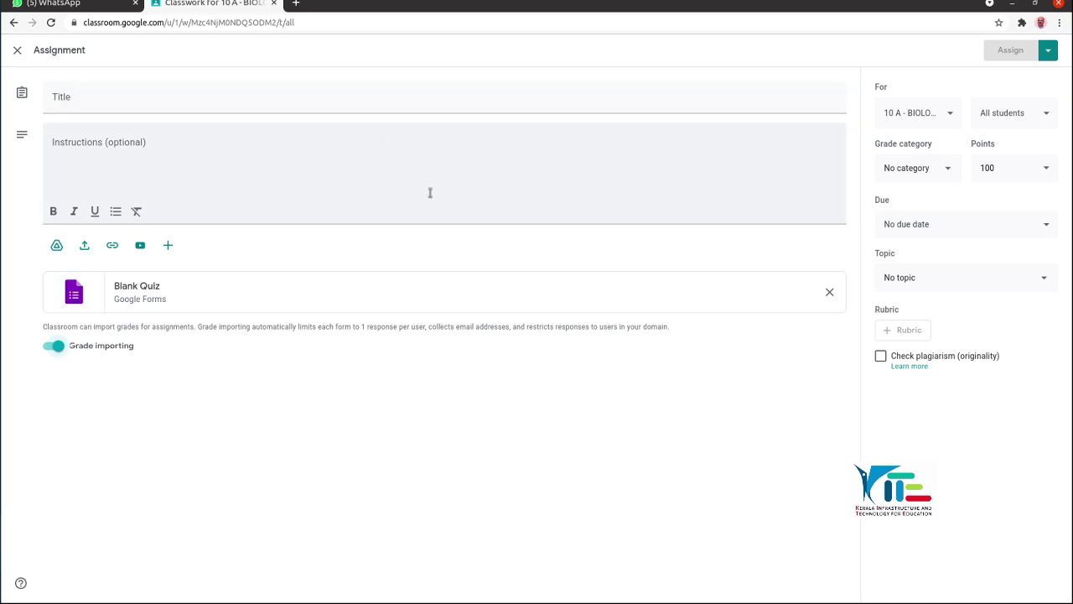
pyautogui.click(100, 102)
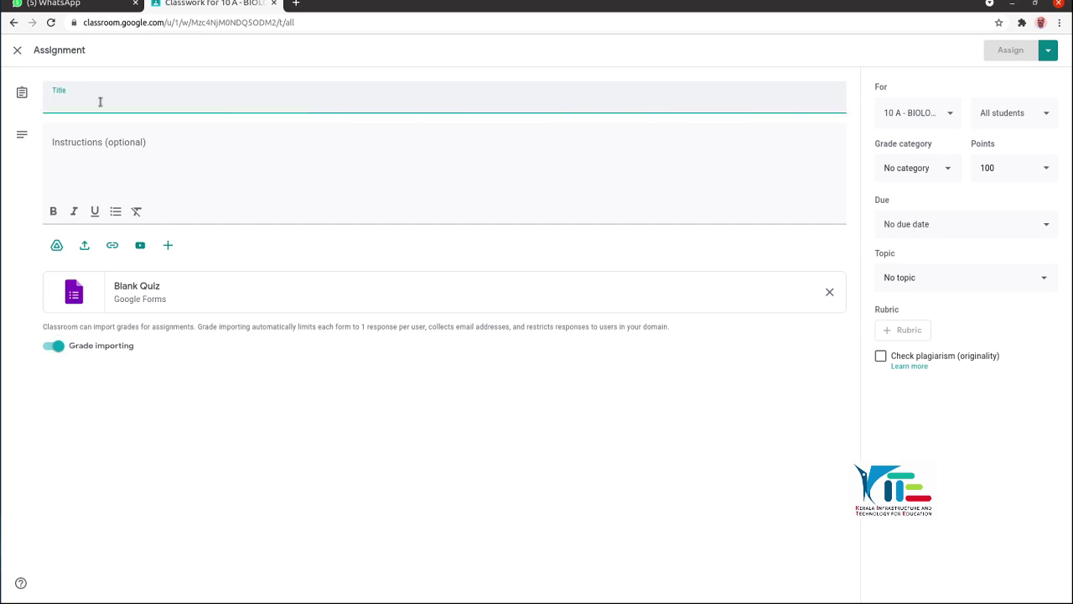
pyautogui.write('4.1.6.അകറ്റി നിർത്താം രോഗങ്ങളെ(Quiz)')
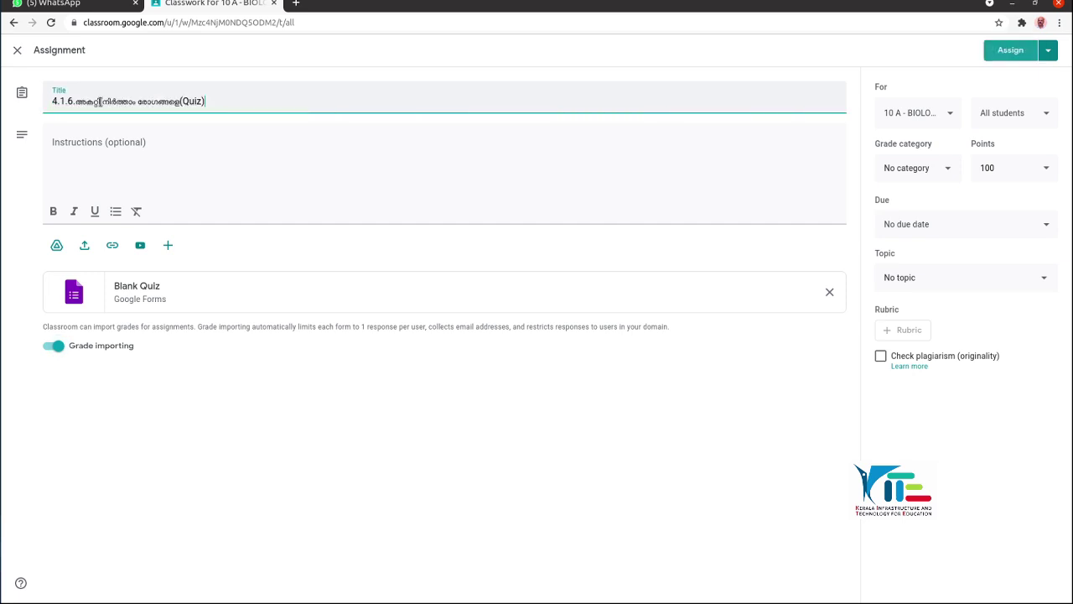
pyautogui.click(96, 142)
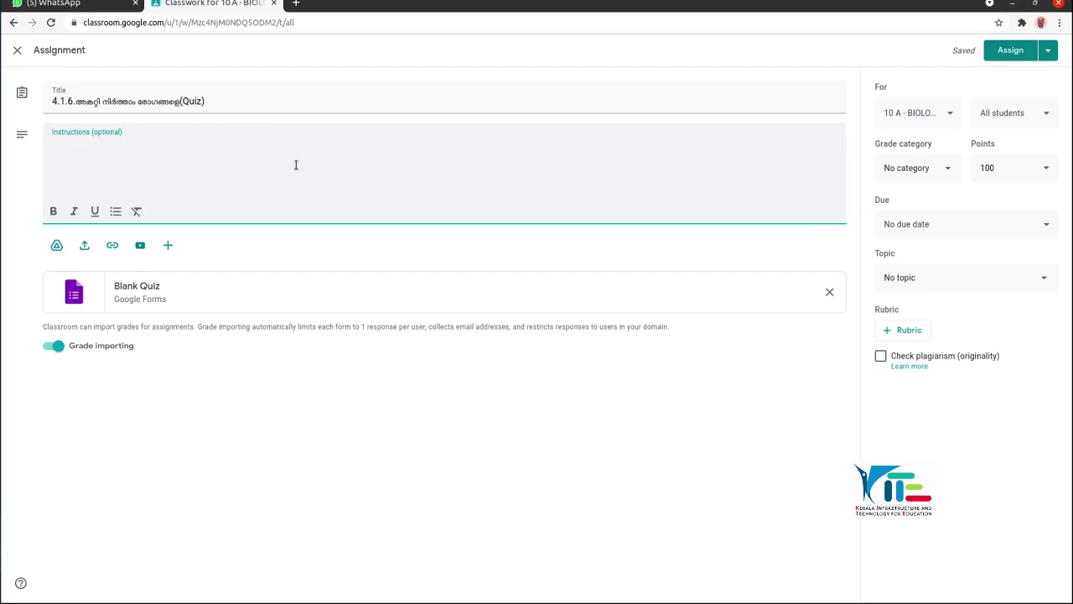
pyautogui.write('താഴെ കൊടുത്ത ക്വിസ് ഫയൽ തുറന്ന് ചോദ്യങ്ങൾക്ക് ശരിയായ ഉത്തരം മാർക്ക് ചെയ്യുക')
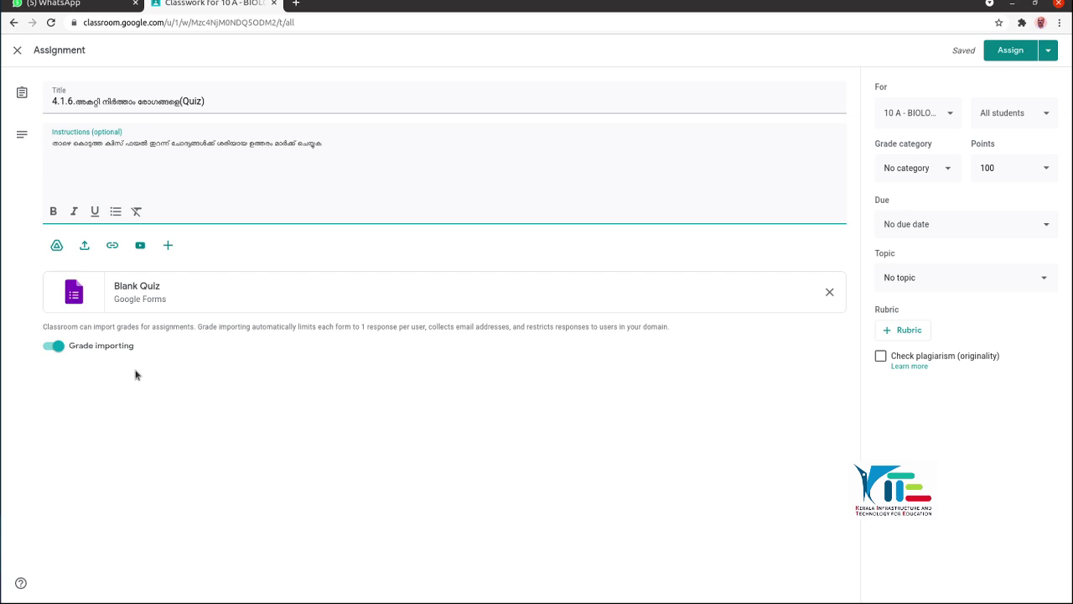
# - Open the attached Blank Quiz form and save its settings with responses limited to 1 and the progress bar shown
pyautogui.click(137, 286)
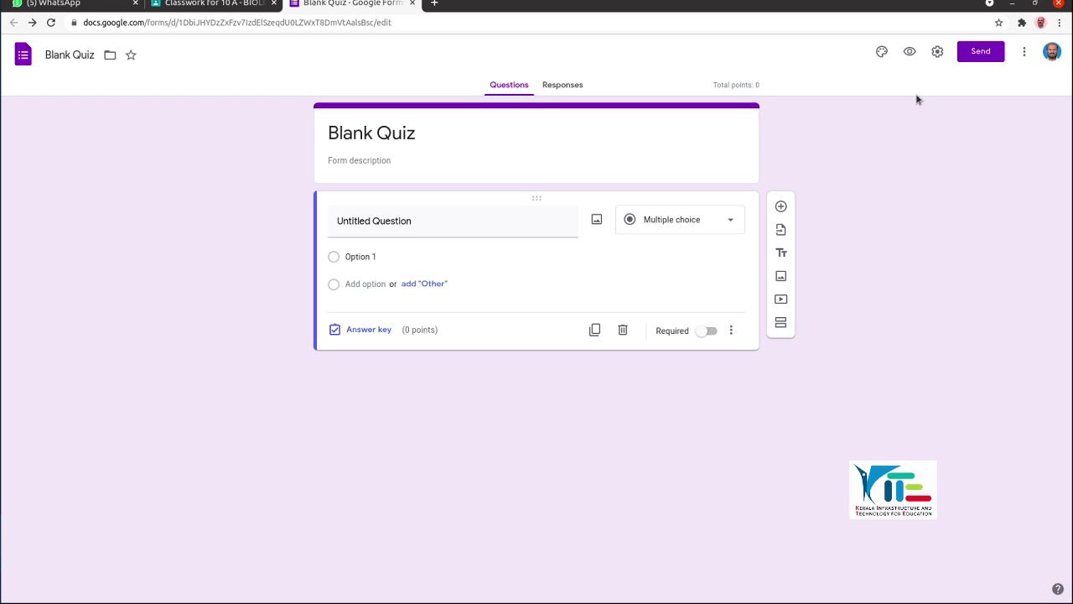
pyautogui.click(939, 52)
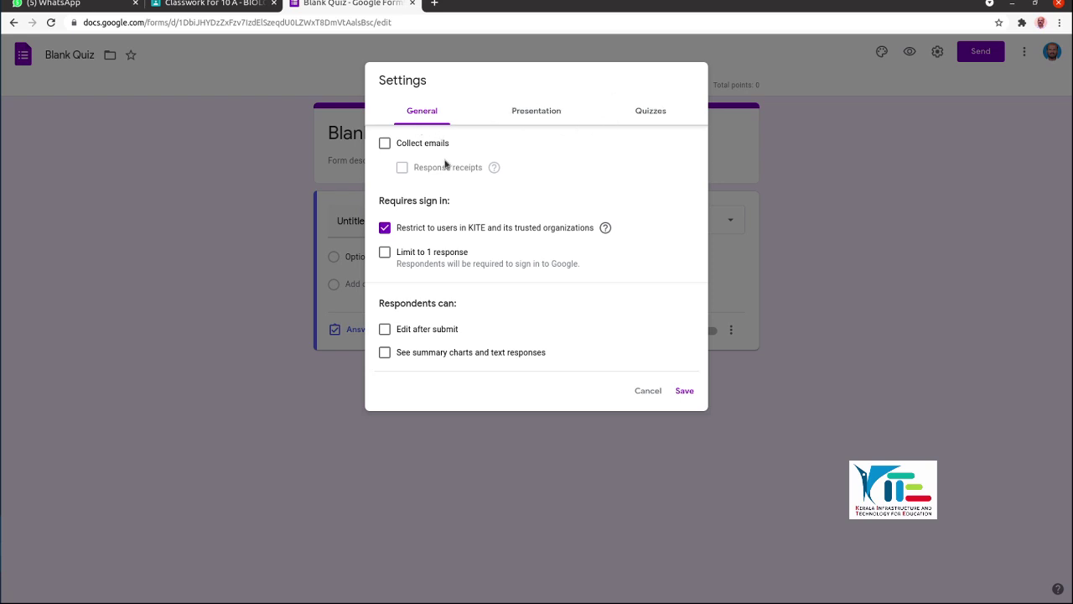
pyautogui.click(406, 254)
pyautogui.click(539, 113)
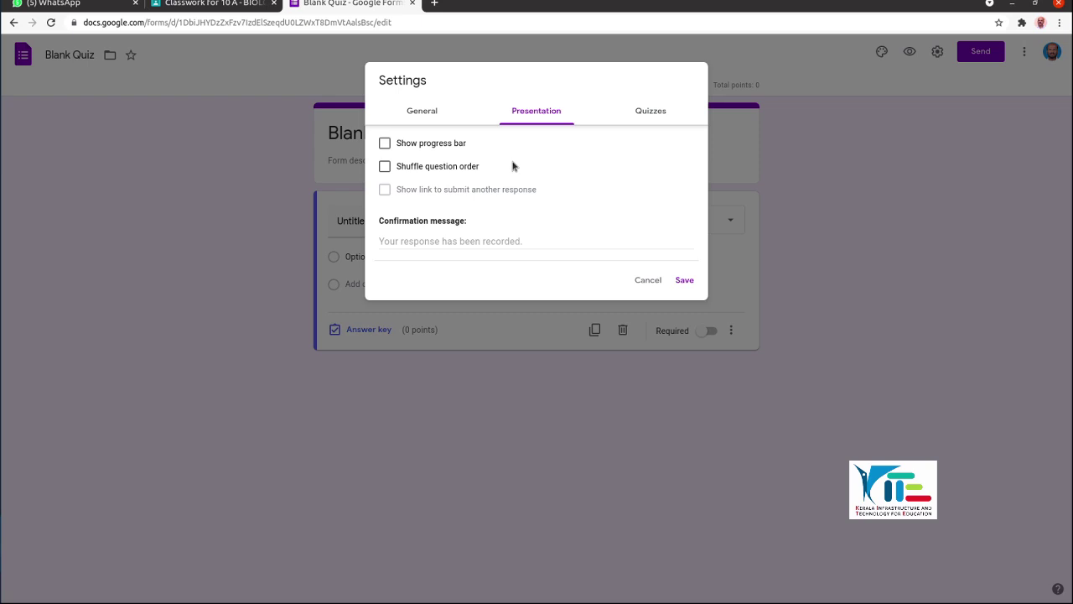
pyautogui.click(385, 143)
pyautogui.click(485, 243)
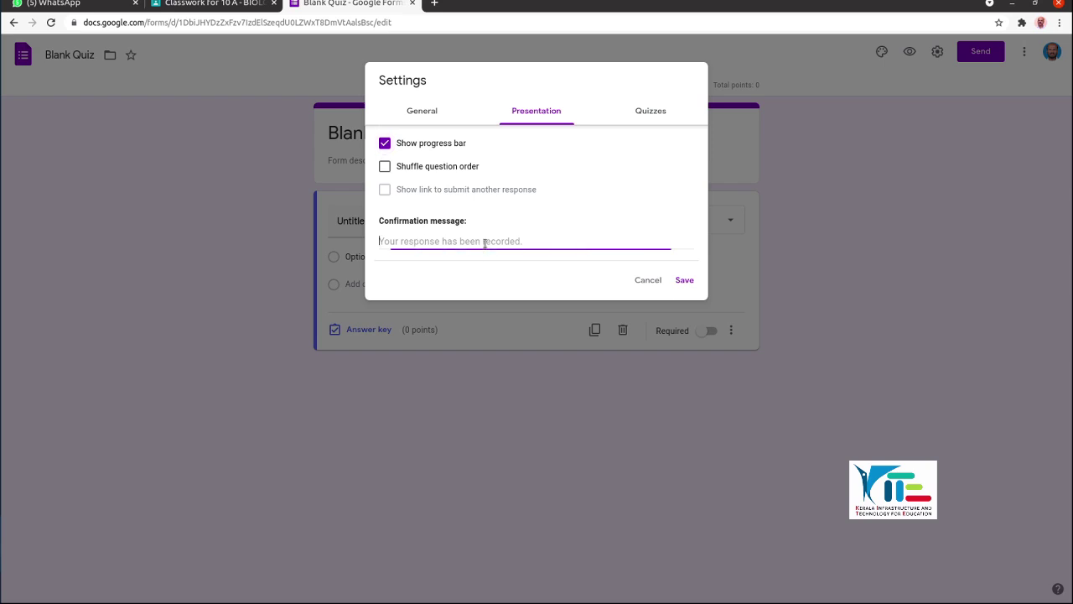
pyautogui.click(652, 111)
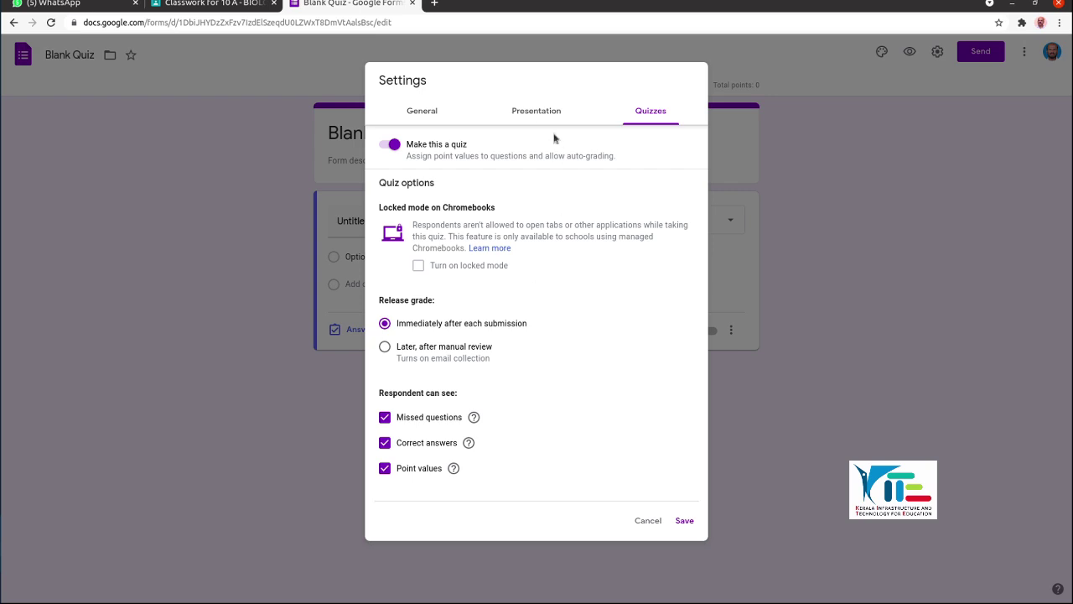
pyautogui.click(537, 111)
pyautogui.click(423, 112)
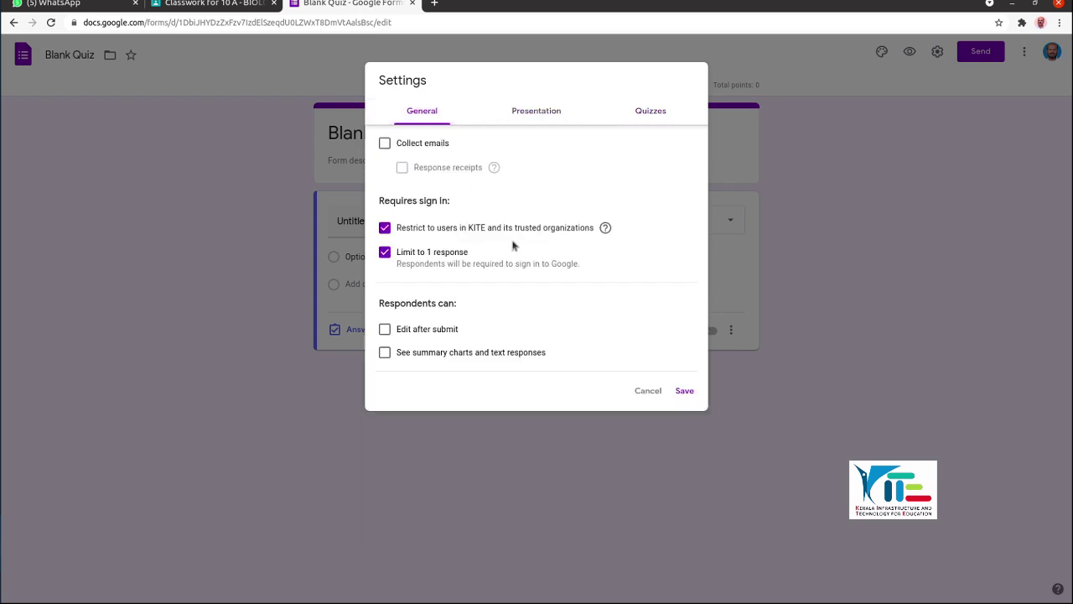
pyautogui.click(685, 391)
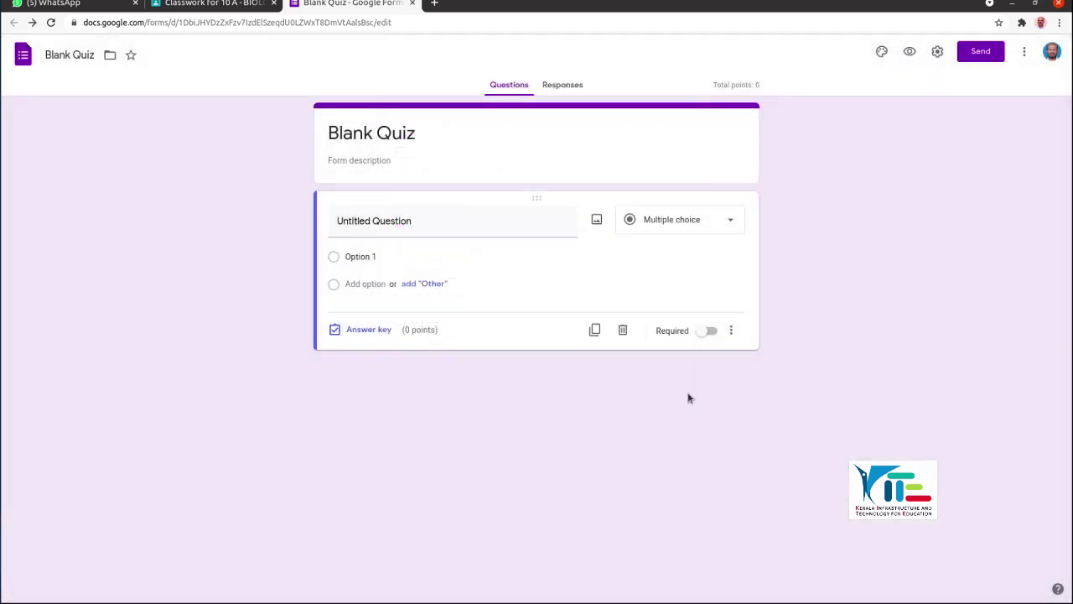
# - Set the form's title and file name to "4.1.6.അകറ്റി നിർത്താം രോഗങ്ങളെ(Quiz)" and its description to "താഴെ കൊടുത്ത ക്വിസ് ഫയൽ തുറന്ന് ചോദ്യങ്ങൾക്ക് ശരിയായ ഉത്തരം മാർക്ക് ചെയ്യുക"
pyautogui.click(424, 178)
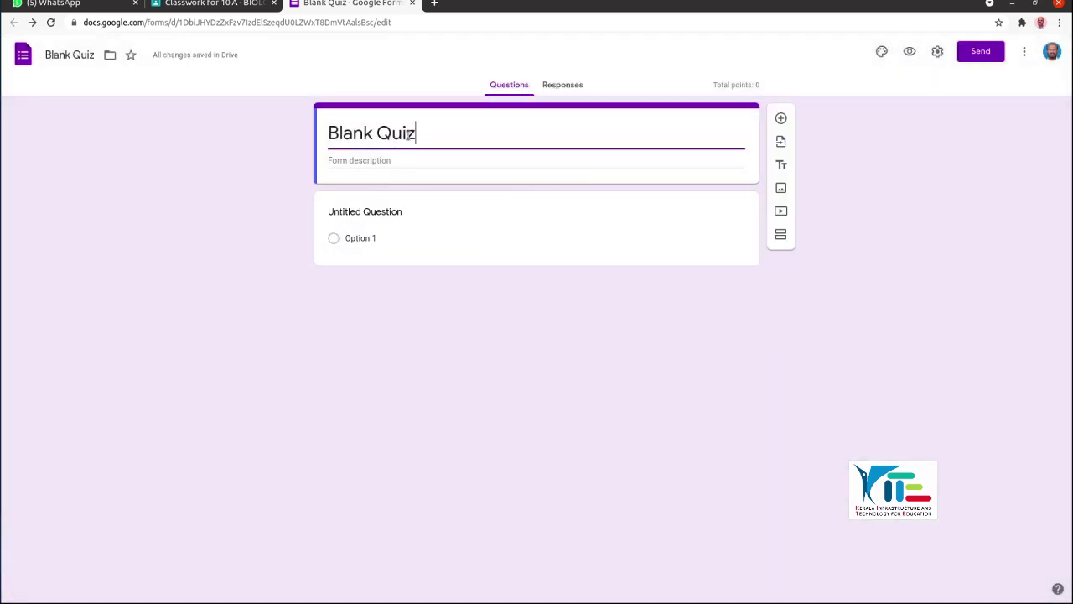
pyautogui.moveTo(416, 132); pyautogui.dragTo(328, 127)
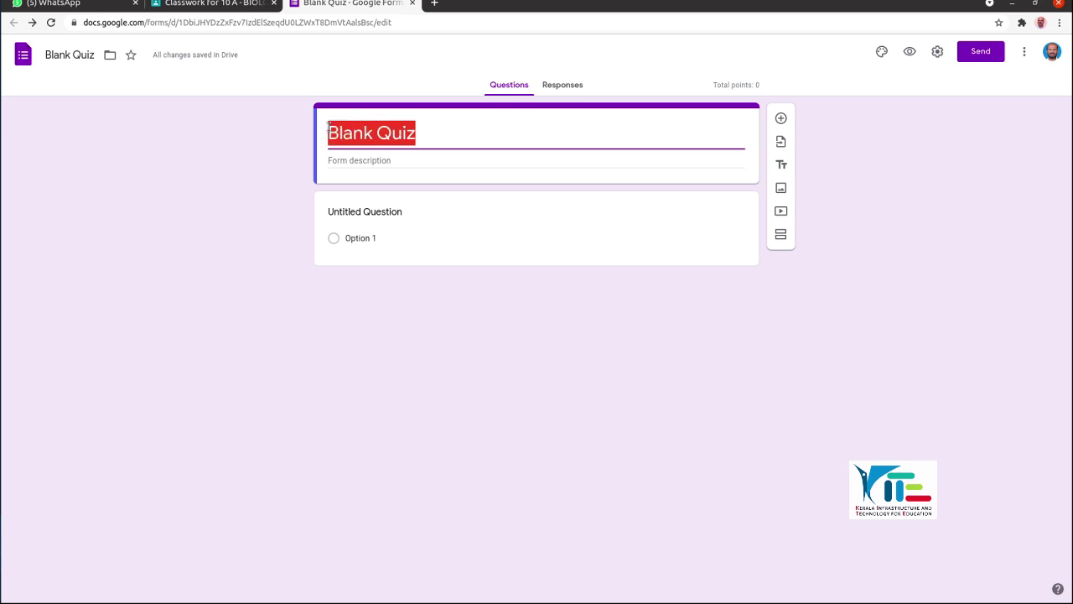
pyautogui.write('4.1.6.അകറ്റി നിർത്താം രോഗങ്ങളെ(Quiz)')
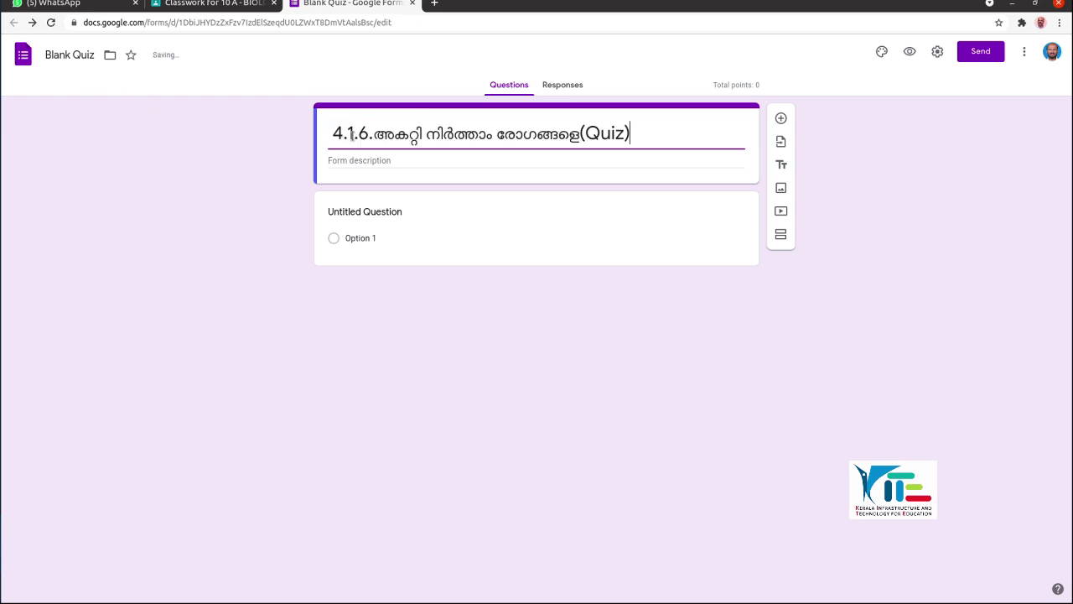
pyautogui.click(71, 55)
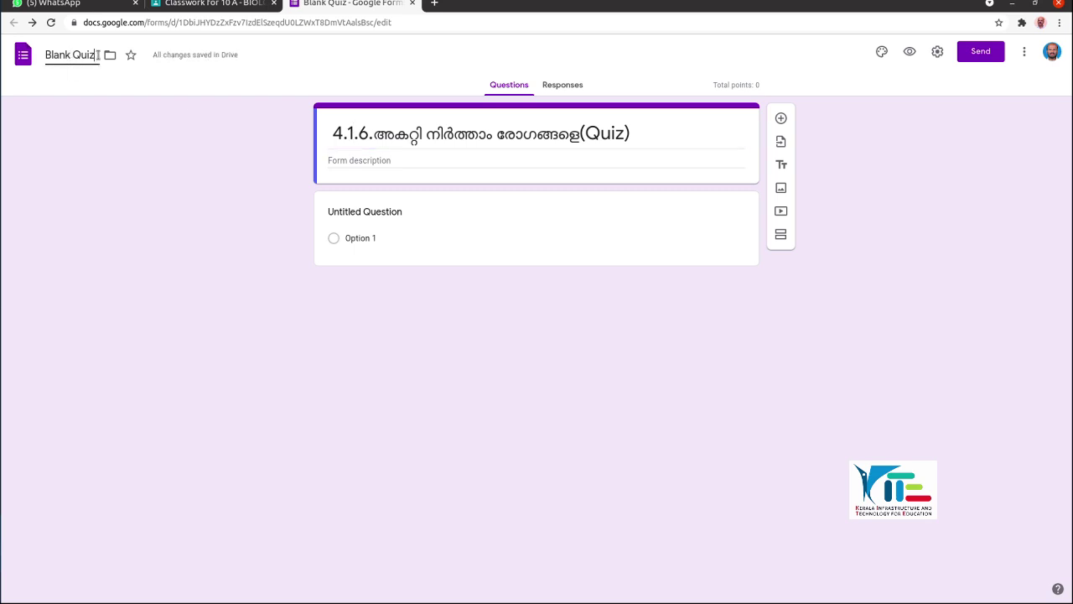
pyautogui.moveTo(97, 57); pyautogui.dragTo(23, 57)
pyautogui.write('4.1.6.അകറ്റി നിർത്താം രോഗങ്ങളെ(Quiz)')
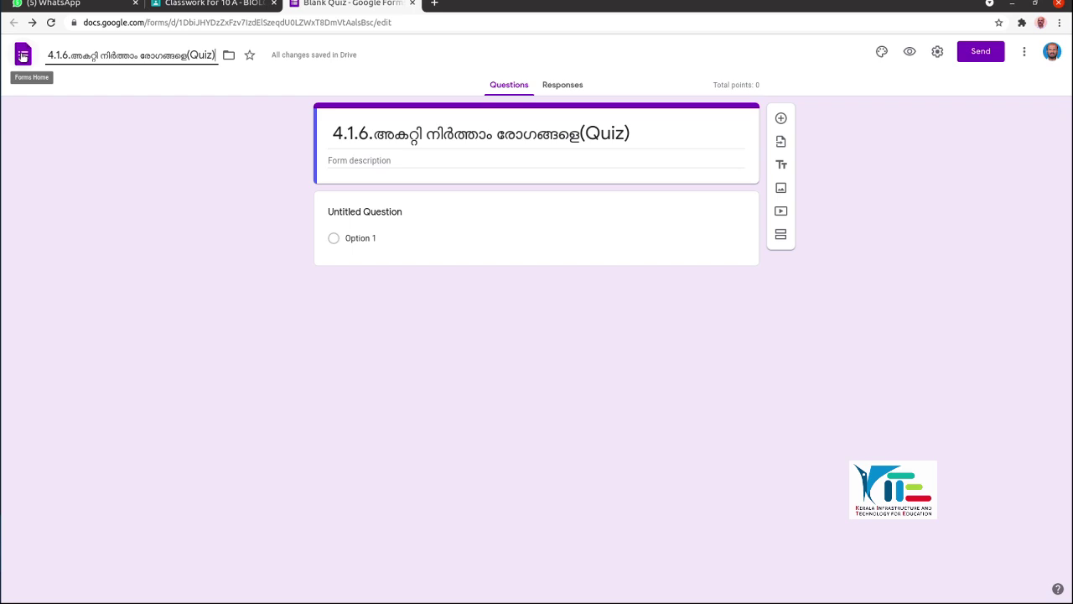
pyautogui.click(354, 159)
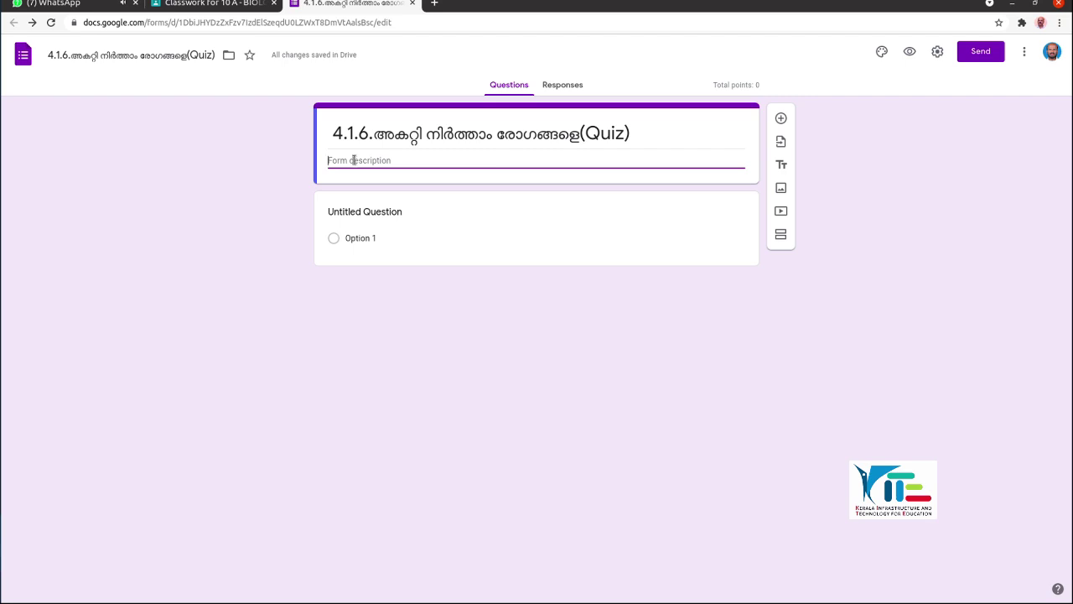
pyautogui.hotkey('ctrl', 'v')
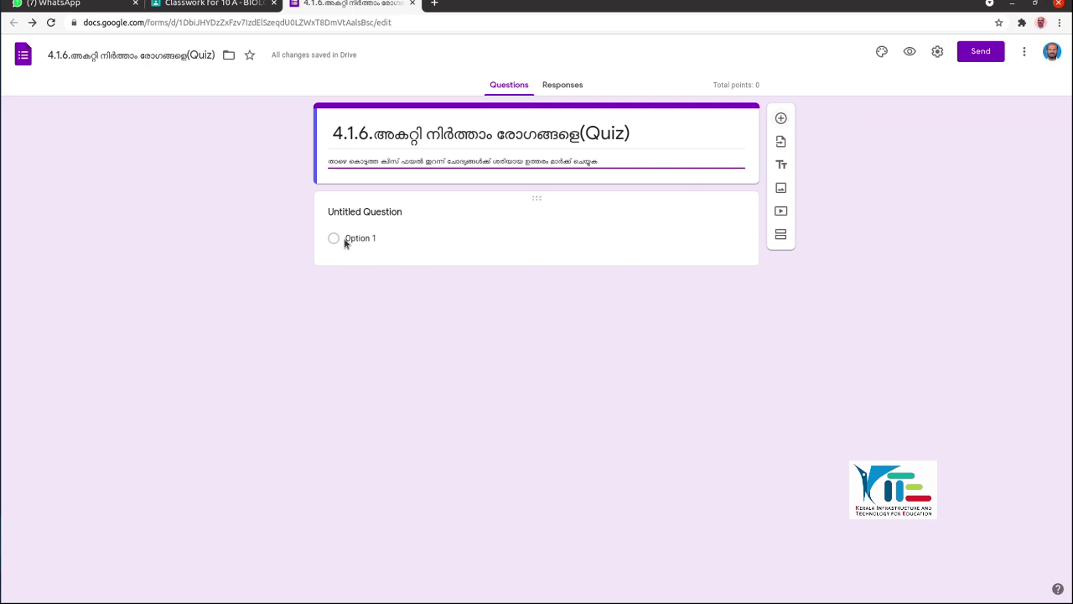
# - Add a Dropdown question below the form header with the text "താഴെ കൊടുത്തവയിൽ ഒരു ബാക്ടീരിയ രോഗമാണ്"
pyautogui.click(780, 119)
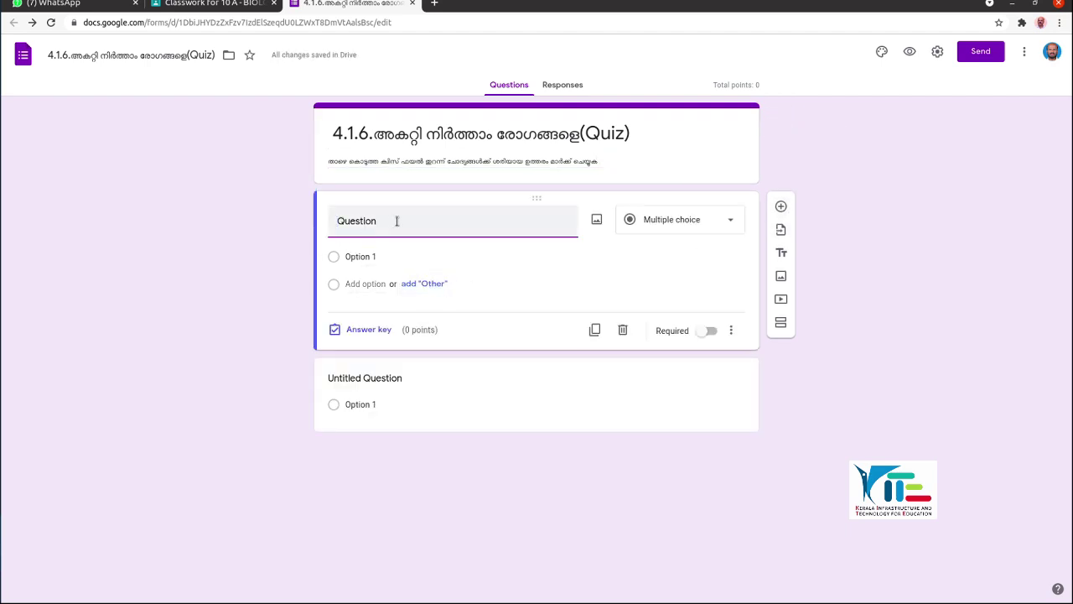
pyautogui.click(735, 223)
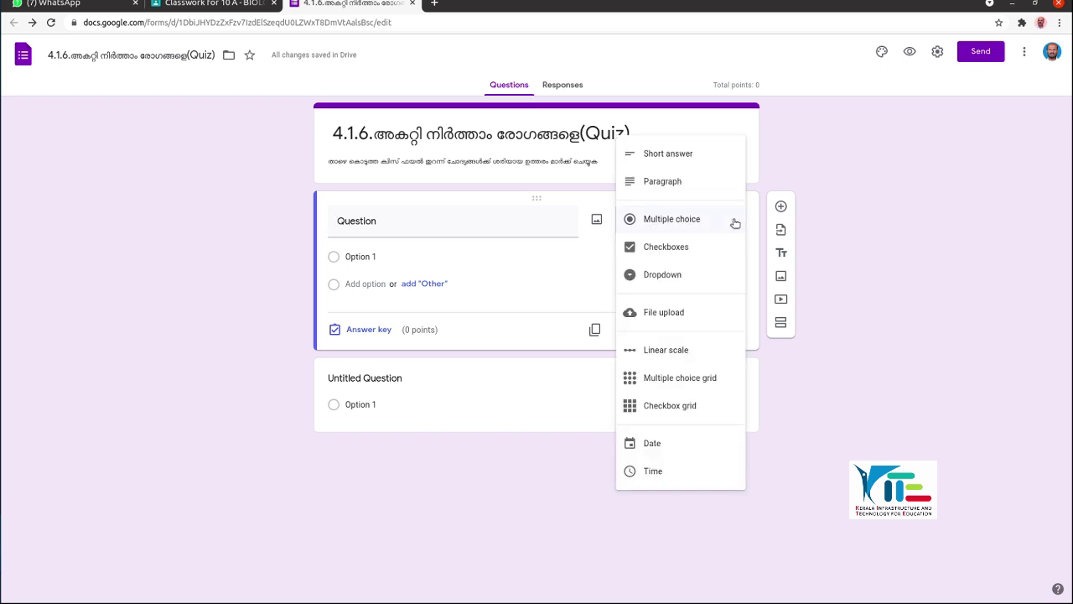
pyautogui.click(696, 276)
pyautogui.click(407, 230)
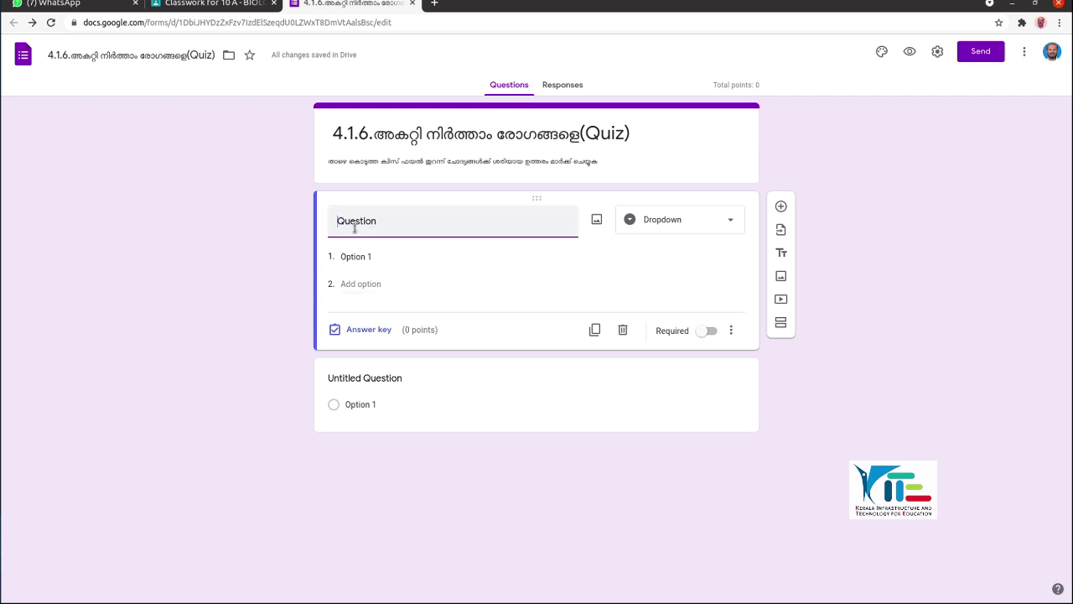
pyautogui.write('താഴെ കൊടുത്തവയിൽ ഒരു ബാക്ടീരിയ രോഗമാണ്')
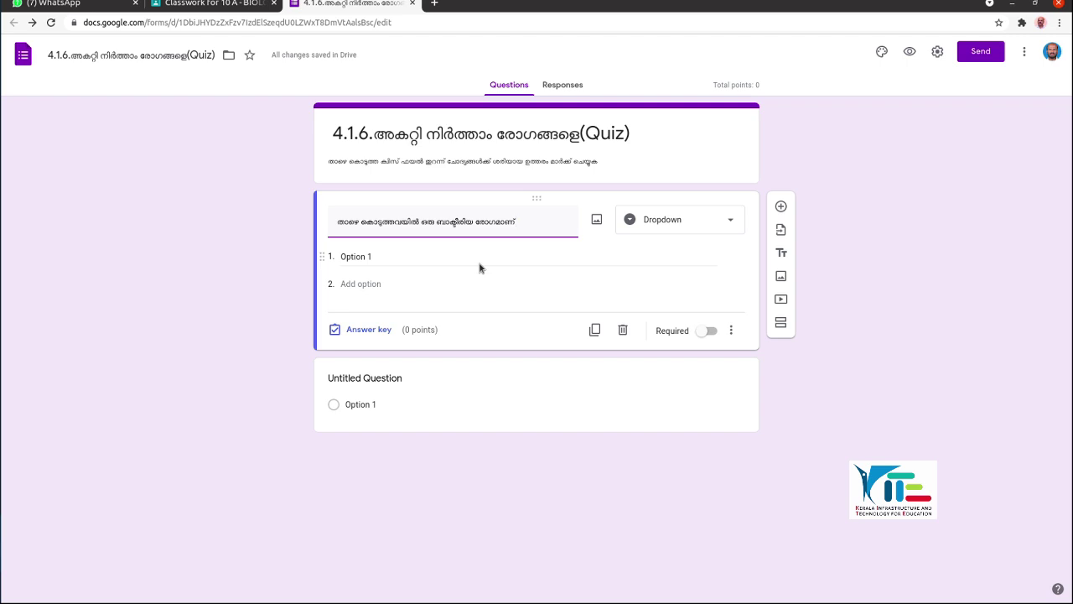
# - Fill in the dropdown question's four answer options: നിപ, കൊറോണ, എലിപ്പനി and ഹീമോഫീലിയ
pyautogui.click(376, 260)
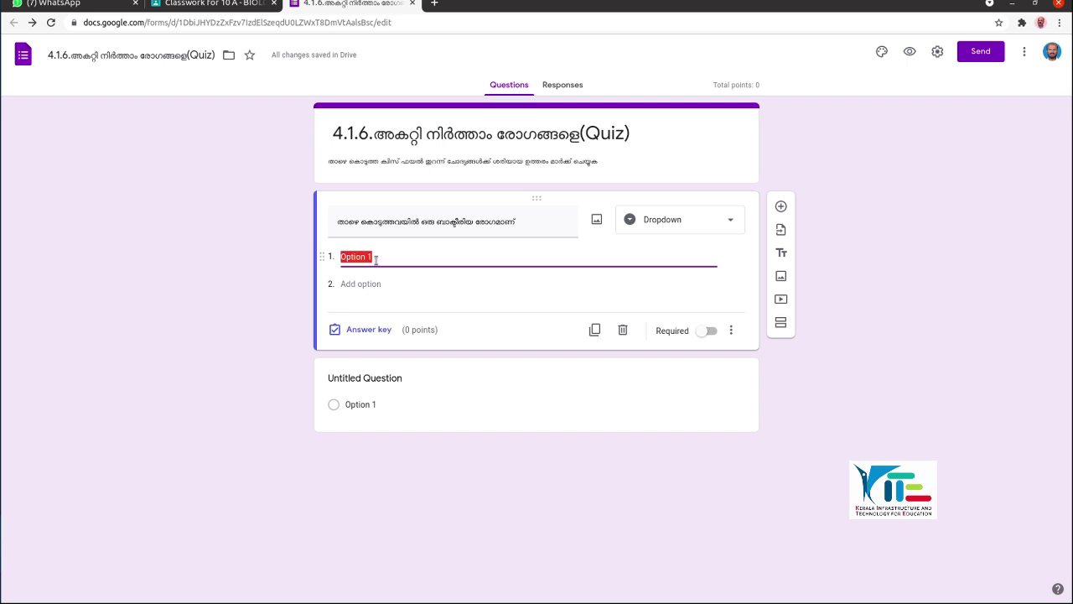
pyautogui.press('BackSpace')
pyautogui.press('BackSpace')
pyautogui.press('BackSpace')
pyautogui.click(360, 285)
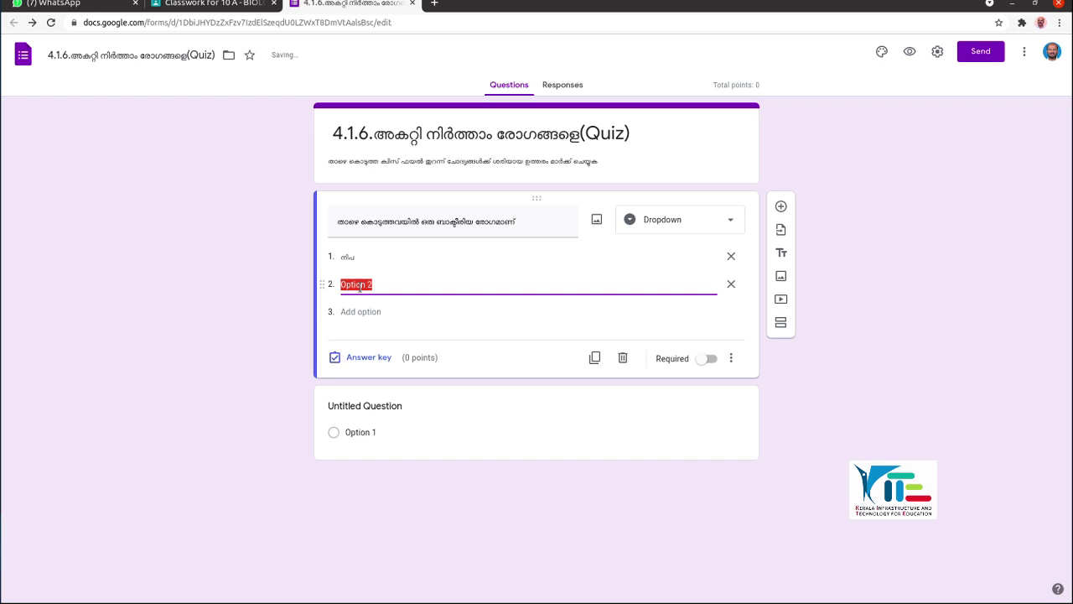
pyautogui.write('ക')
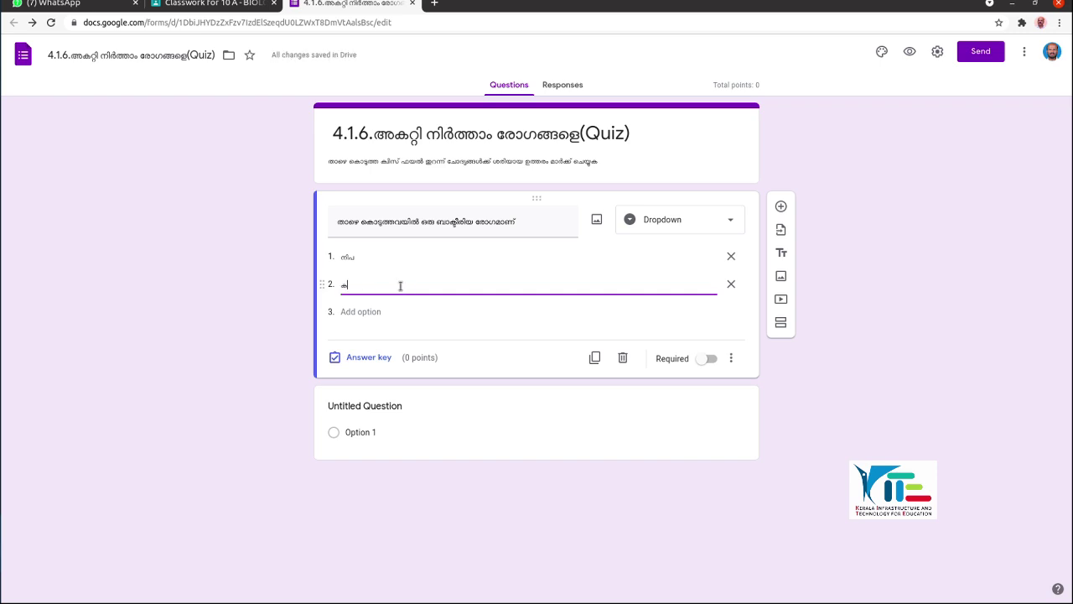
pyautogui.write('ൊറോണ')
pyautogui.press('Return')
pyautogui.write('എലിപ്പനി')
pyautogui.press('Return')
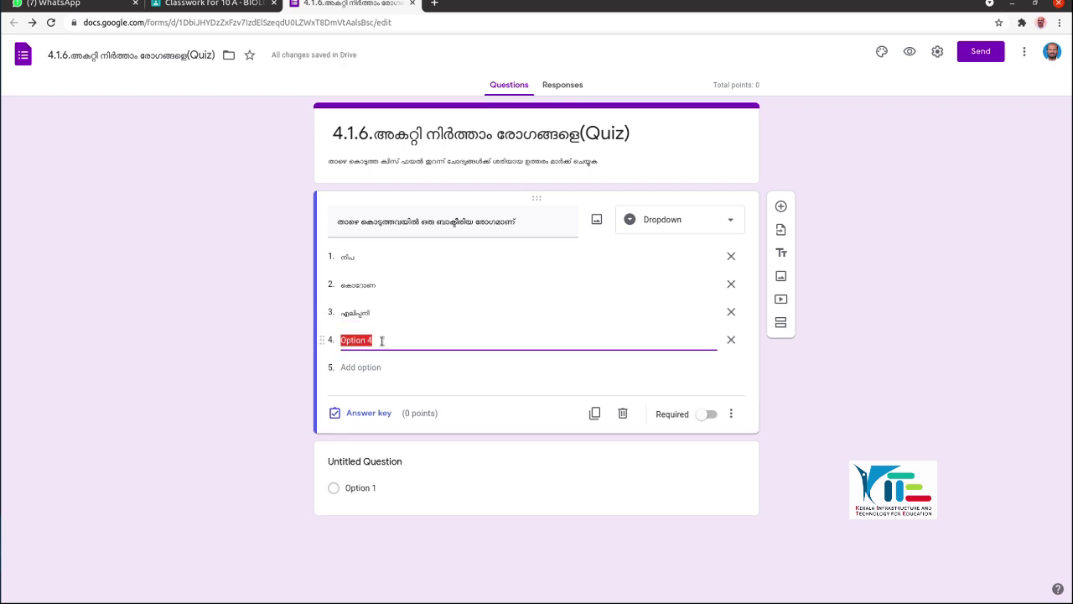
pyautogui.write('ഹീമോഫീലിയ')
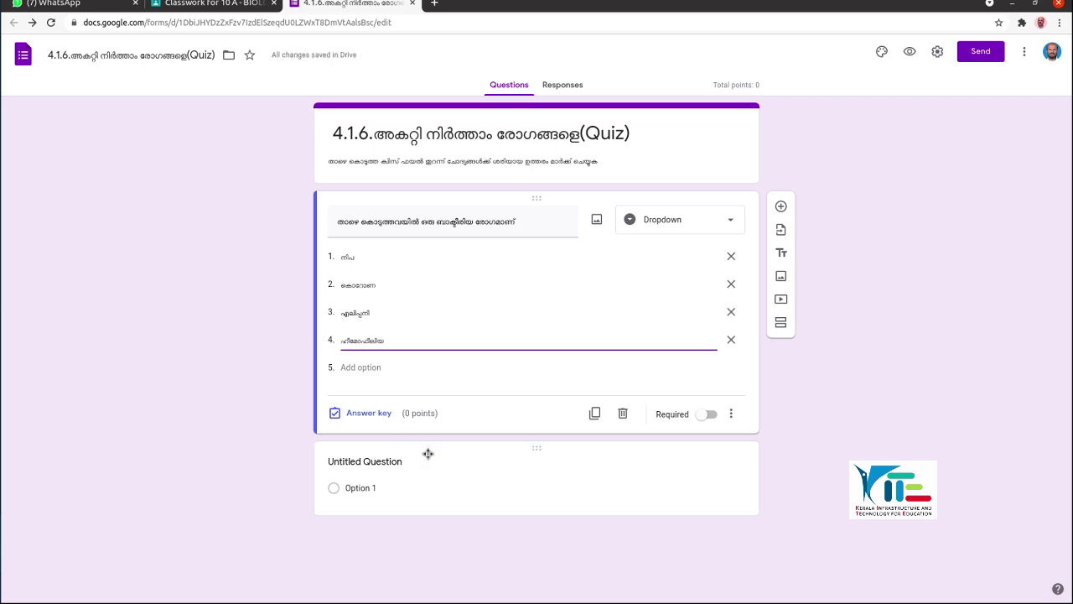
# - In the question's answer key, assign 4 points and mark എലിപ്പനി as the correct answer
pyautogui.click(366, 414)
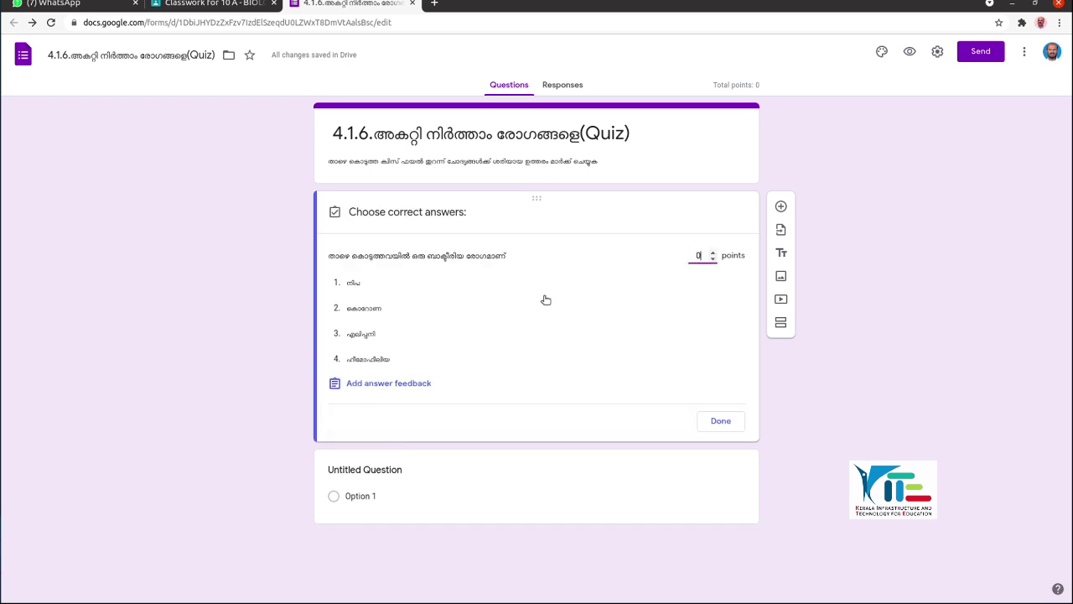
pyautogui.click(713, 251)
pyautogui.click(696, 337)
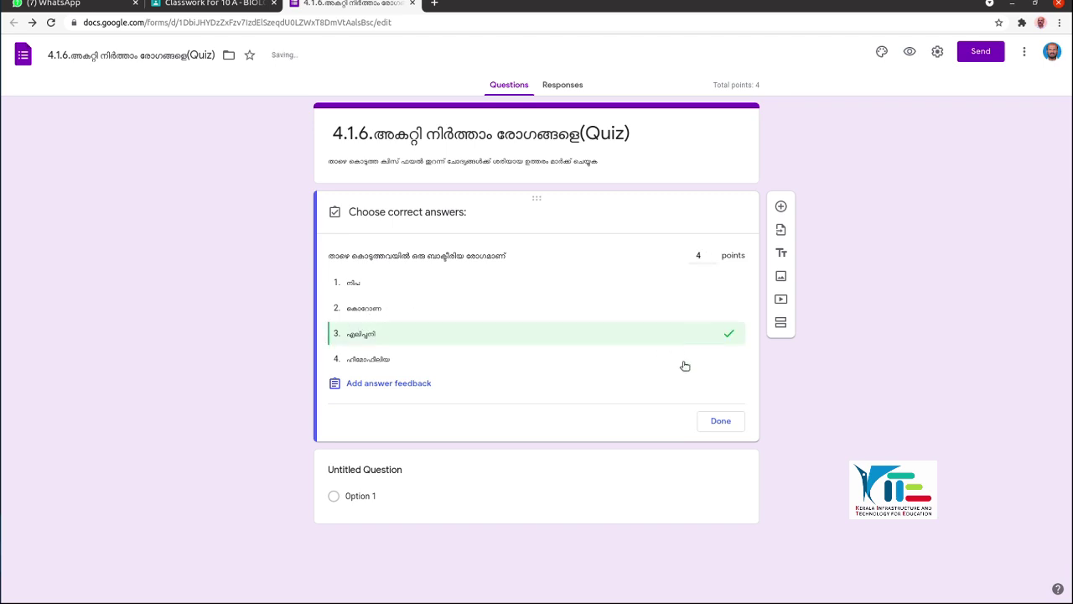
# - Review the answer feedback fields for incorrect and correct answers and save them blank
pyautogui.click(388, 384)
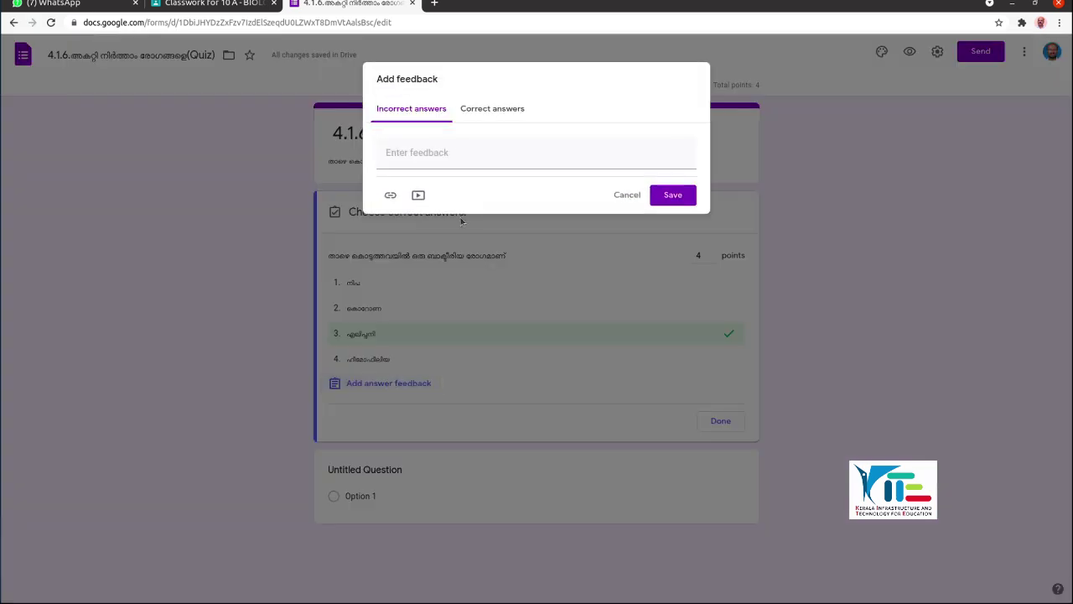
pyautogui.click(410, 151)
pyautogui.click(501, 110)
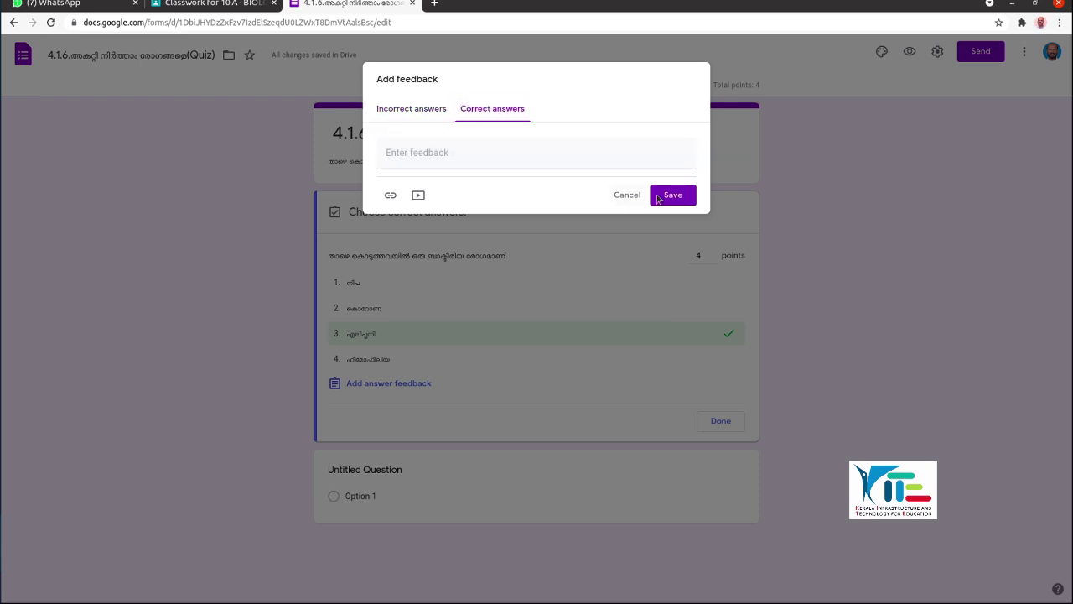
pyautogui.click(682, 198)
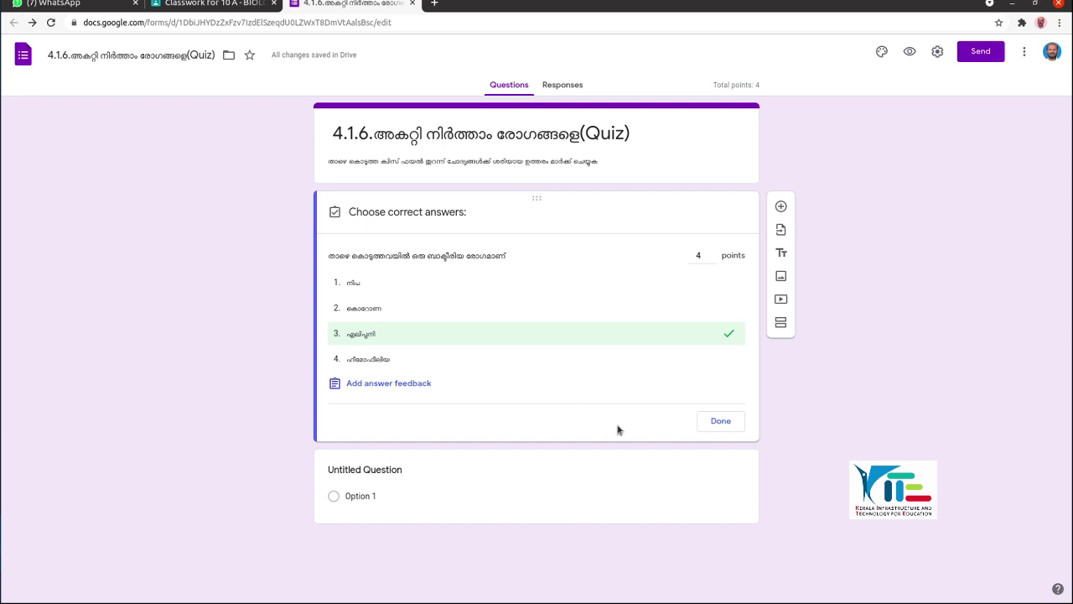
# - Finish the answer key and make the dropdown question required
pyautogui.click(721, 422)
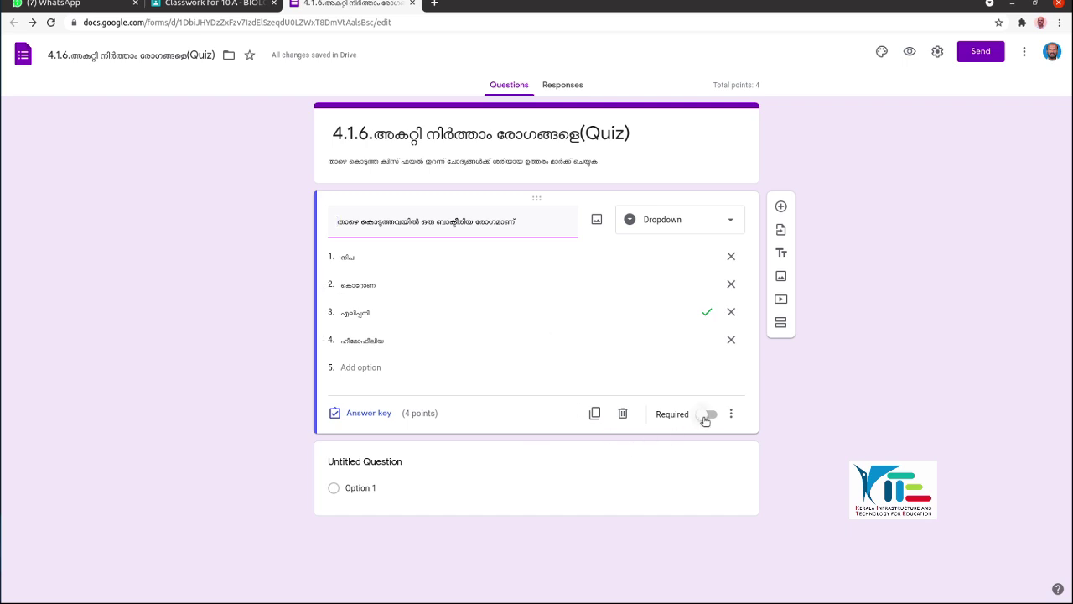
pyautogui.click(707, 416)
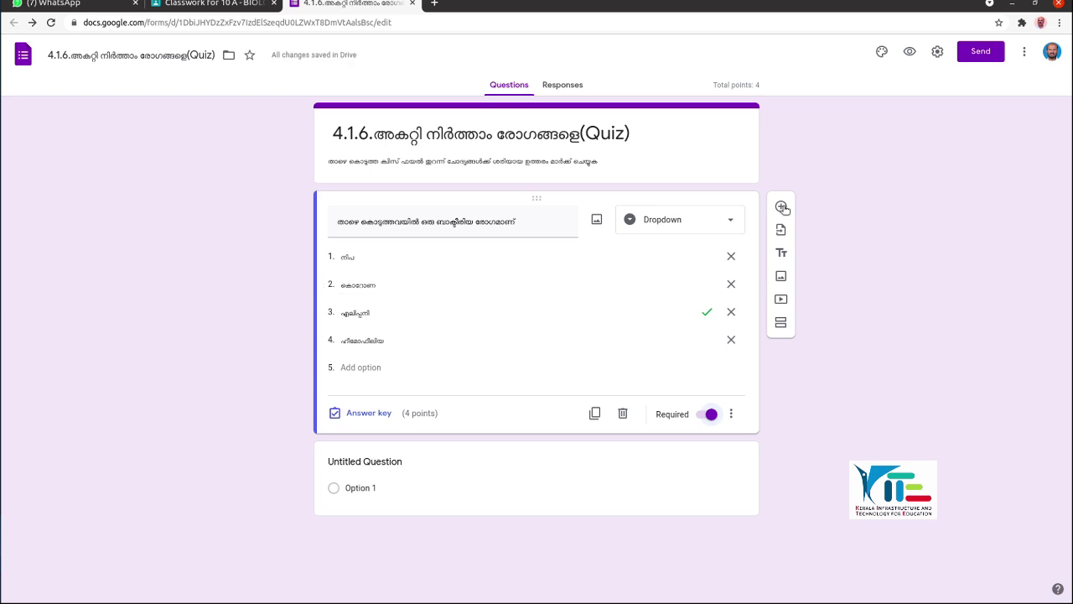
# - Duplicate the completed dropdown question with its options and answer key to start the second quiz question
pyautogui.click(594, 414)
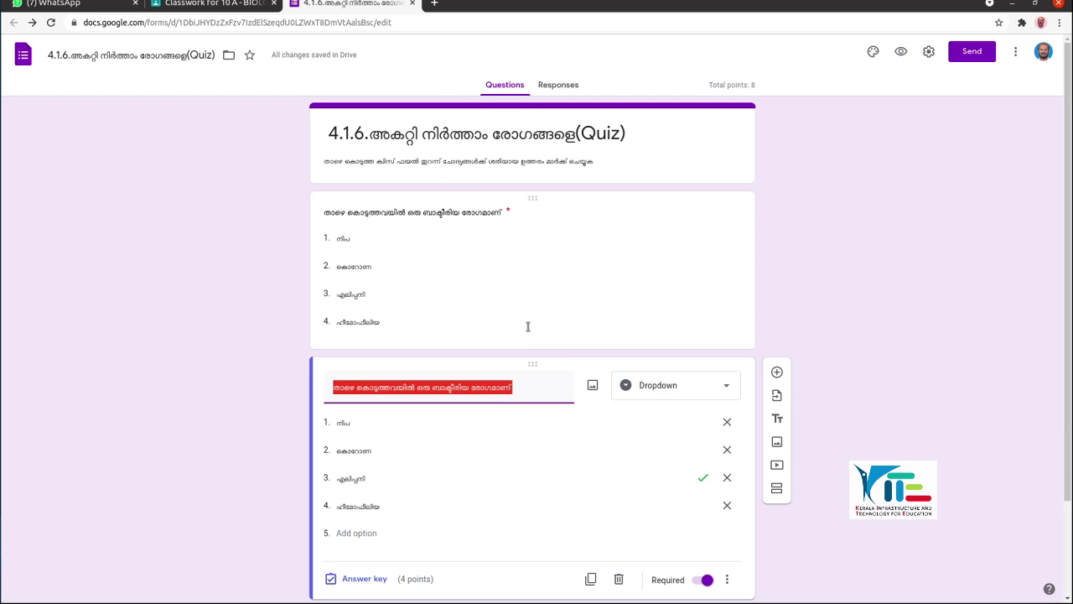
# - Switch to Google Classroom, reload the assignment page and close the quiz form's editor
pyautogui.click(222, 6)
pyautogui.rightClick(222, 6)
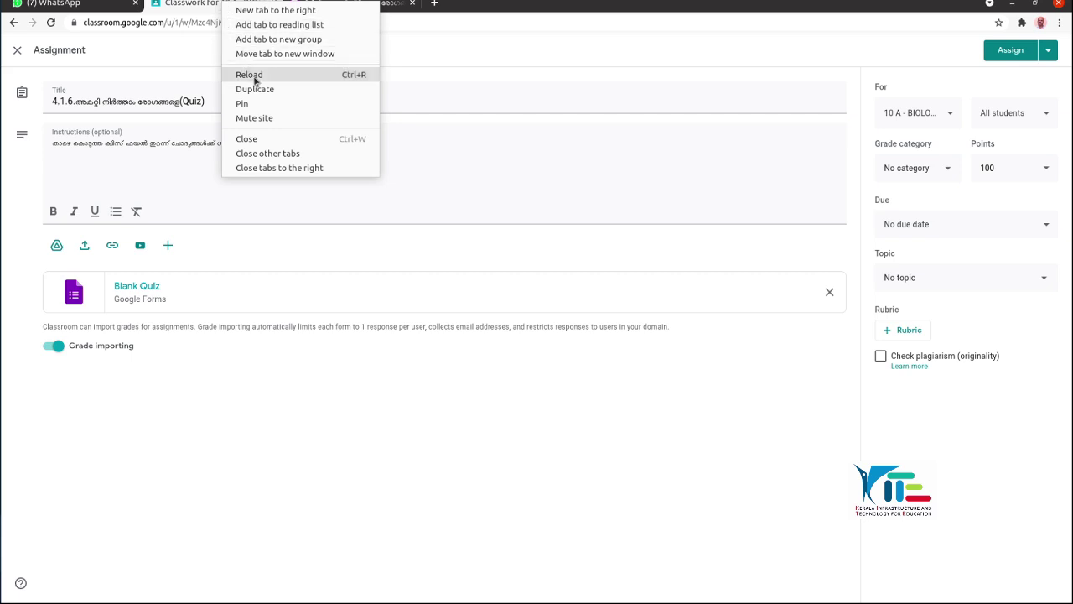
pyautogui.click(196, 7)
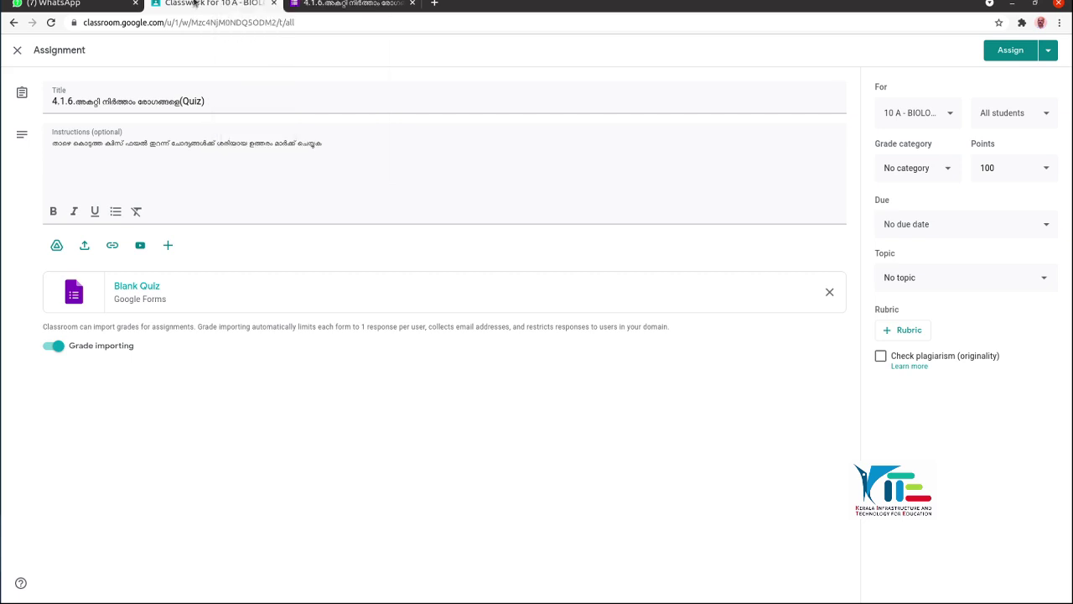
pyautogui.rightClick(195, 6)
pyautogui.click(223, 72)
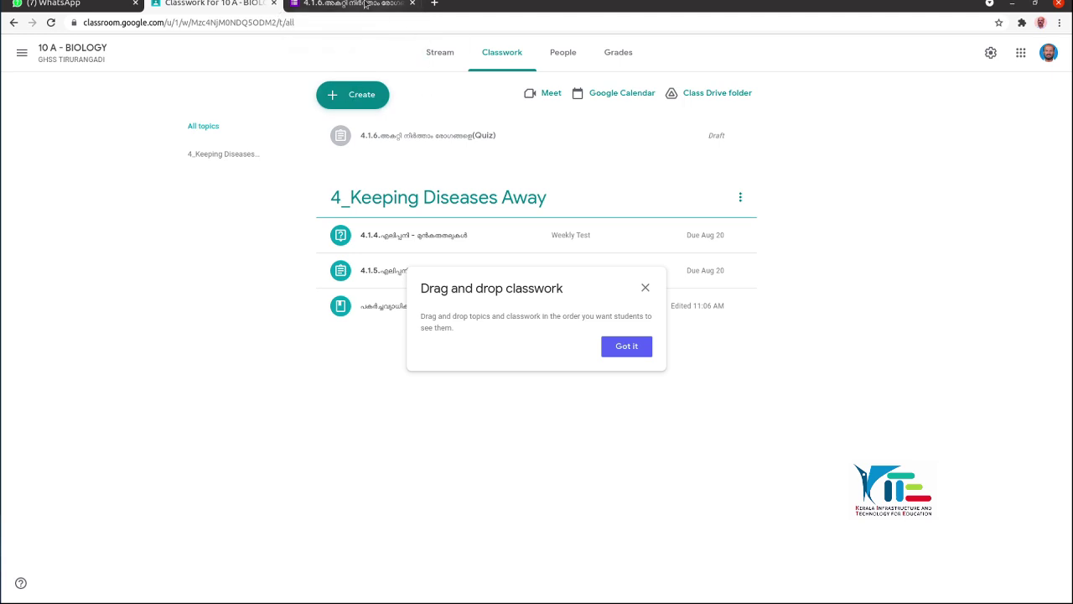
pyautogui.click(396, 7)
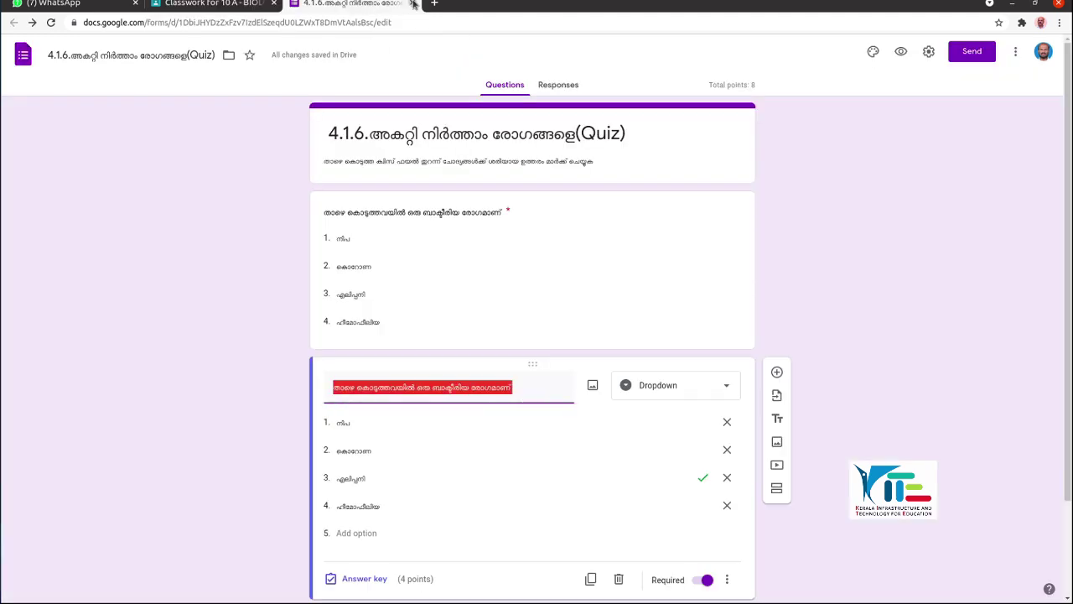
pyautogui.click(412, 4)
# - Open the draft assignment 4.1.6.അകറ്റി നിർത്താം രോഗങ്ങളെ(Quiz) for editing and dismiss the classwork tip
pyautogui.click(741, 136)
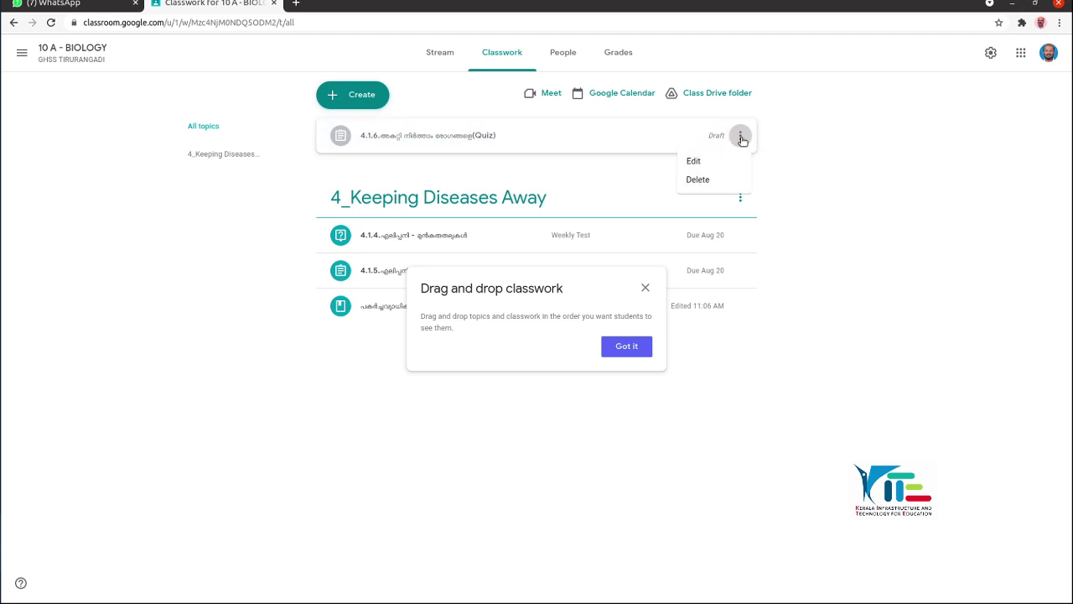
pyautogui.click(694, 161)
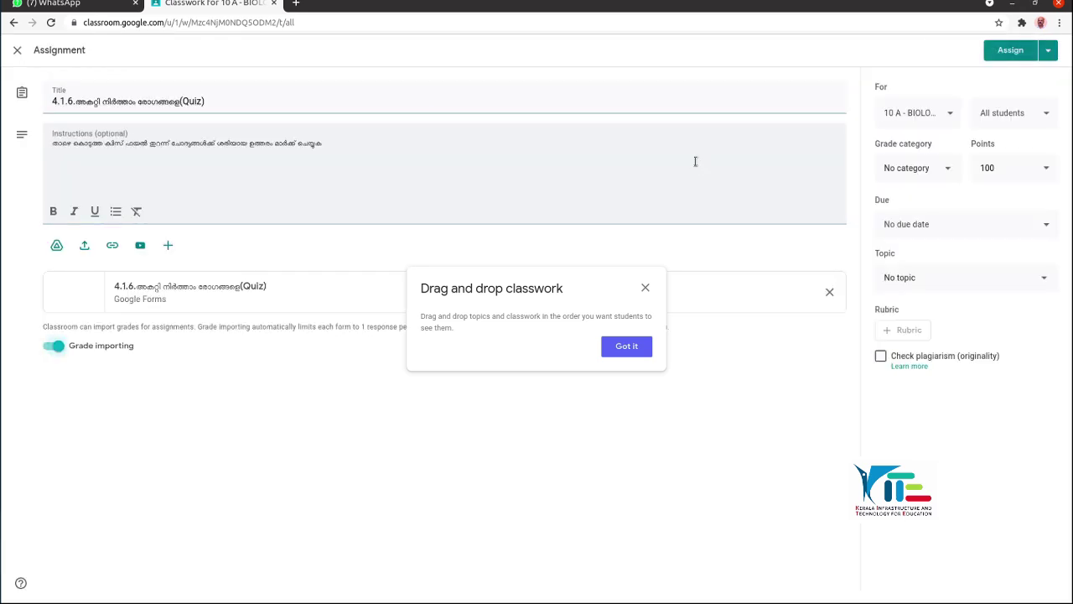
pyautogui.click(629, 347)
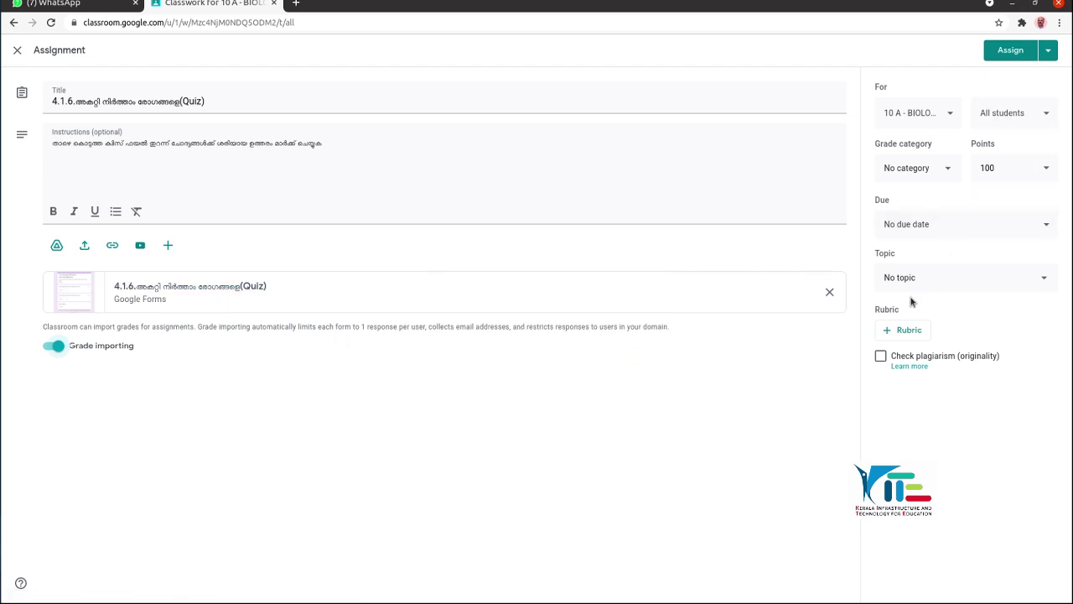
# - Assign the topic 4_Keeping Diseases Away and set the assignment's due date to Aug 19, 2021
pyautogui.click(1043, 276)
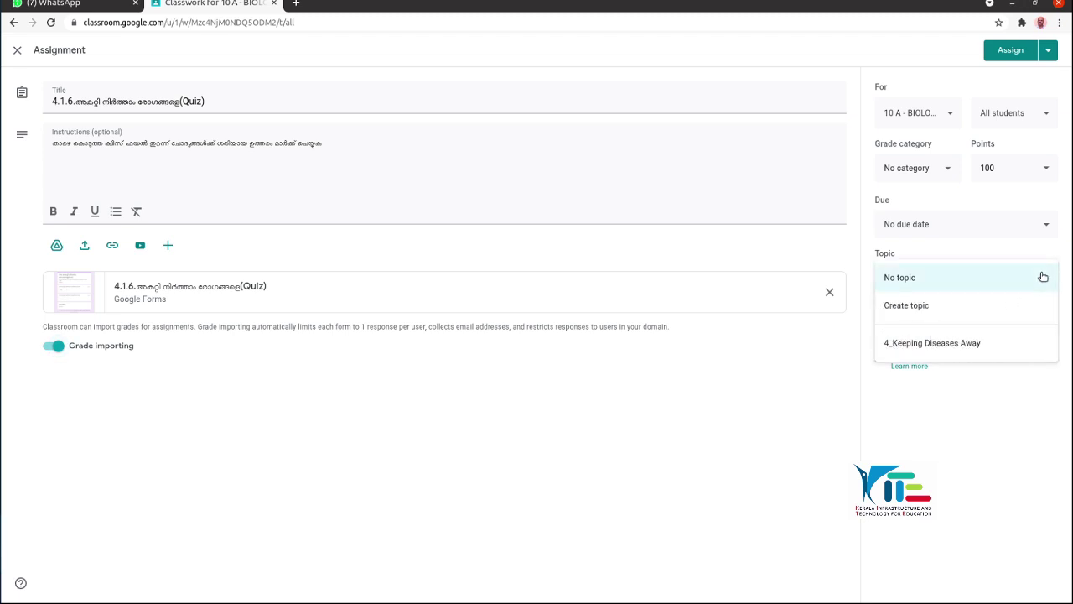
pyautogui.click(928, 344)
pyautogui.click(1031, 230)
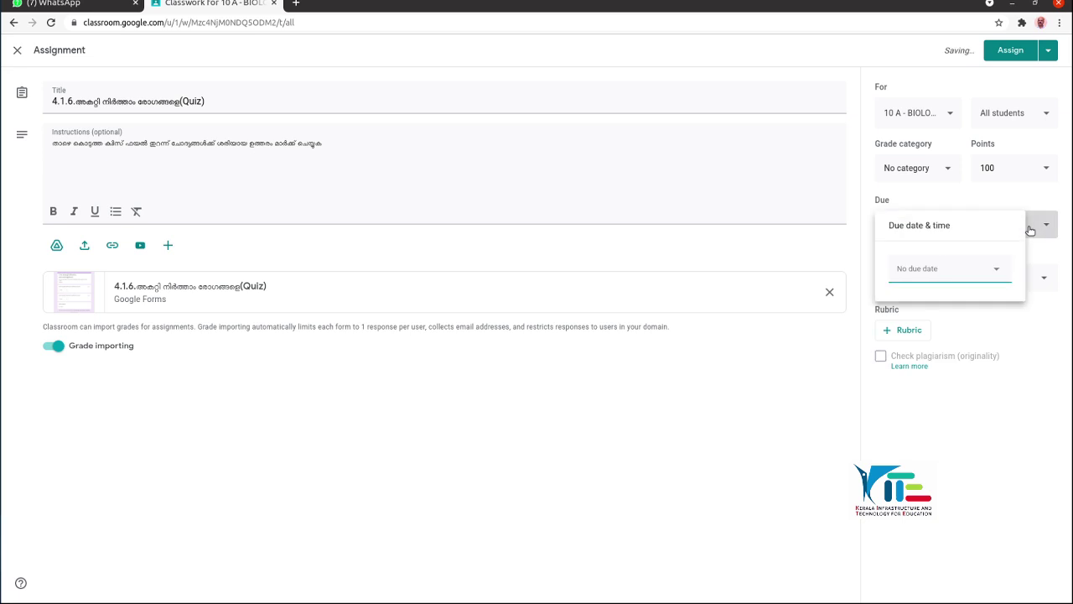
pyautogui.click(958, 262)
pyautogui.click(972, 359)
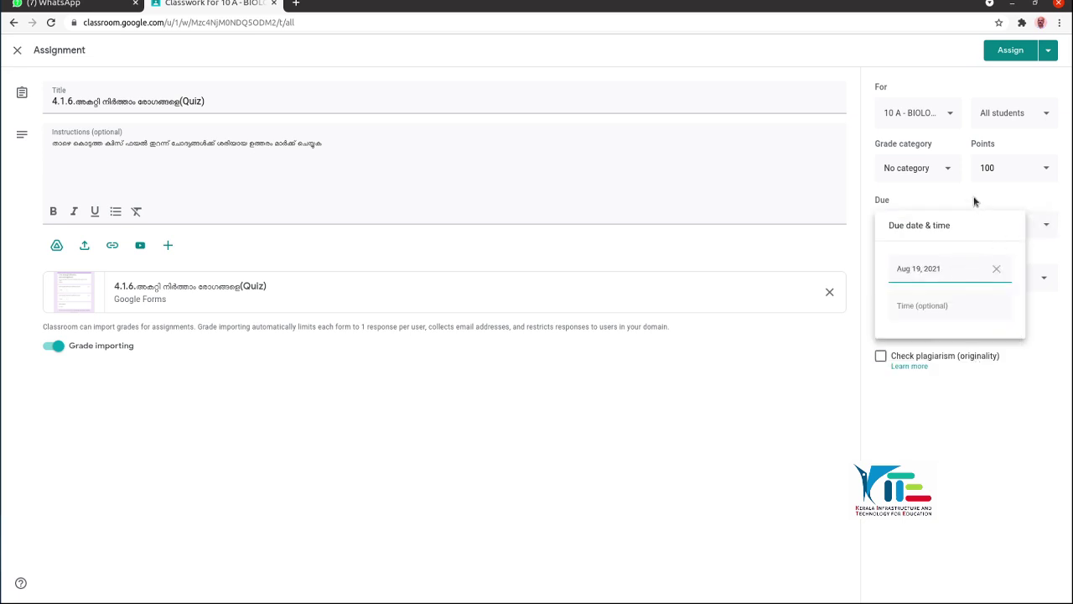
pyautogui.click(951, 175)
# - Set the assignment's grade category to Weekly Test
pyautogui.click(949, 171)
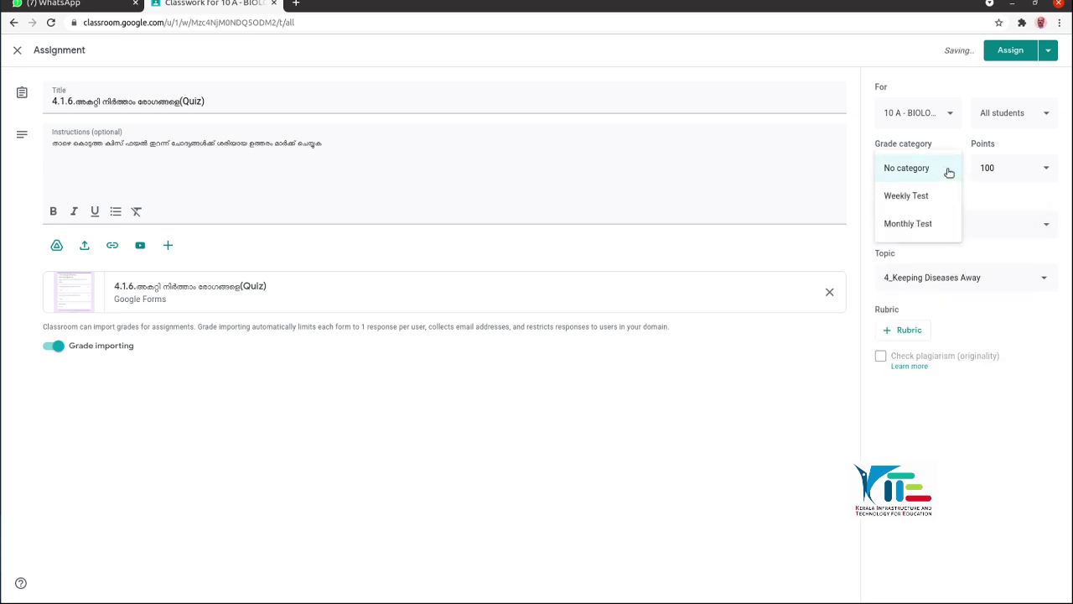
pyautogui.click(914, 196)
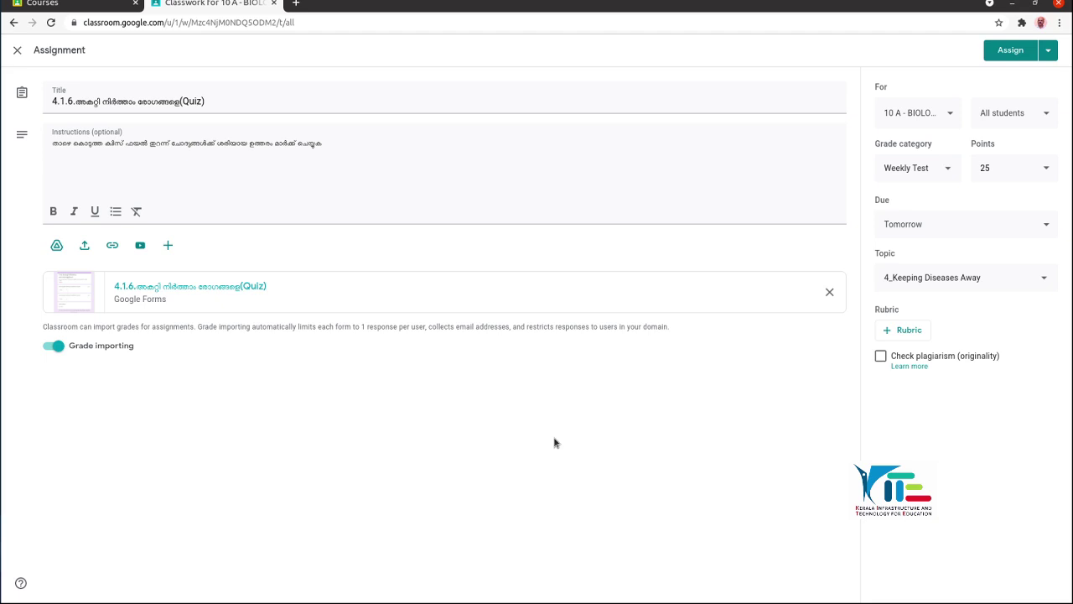
# - Open the attached quiz form, switch it to editing and inspect the second question's options and answer key
pyautogui.click(177, 293)
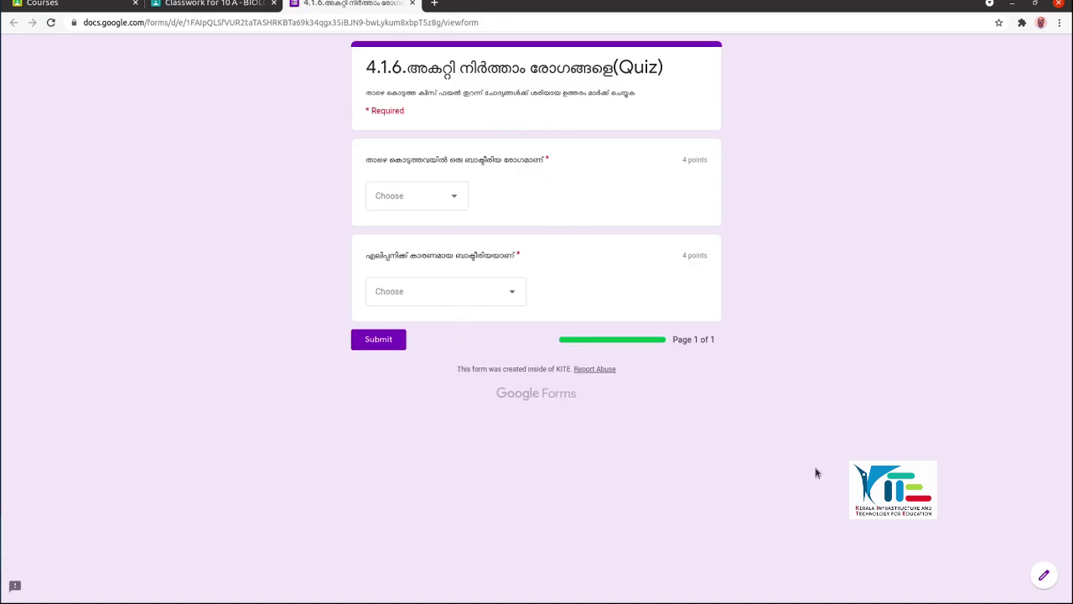
pyautogui.click(1044, 577)
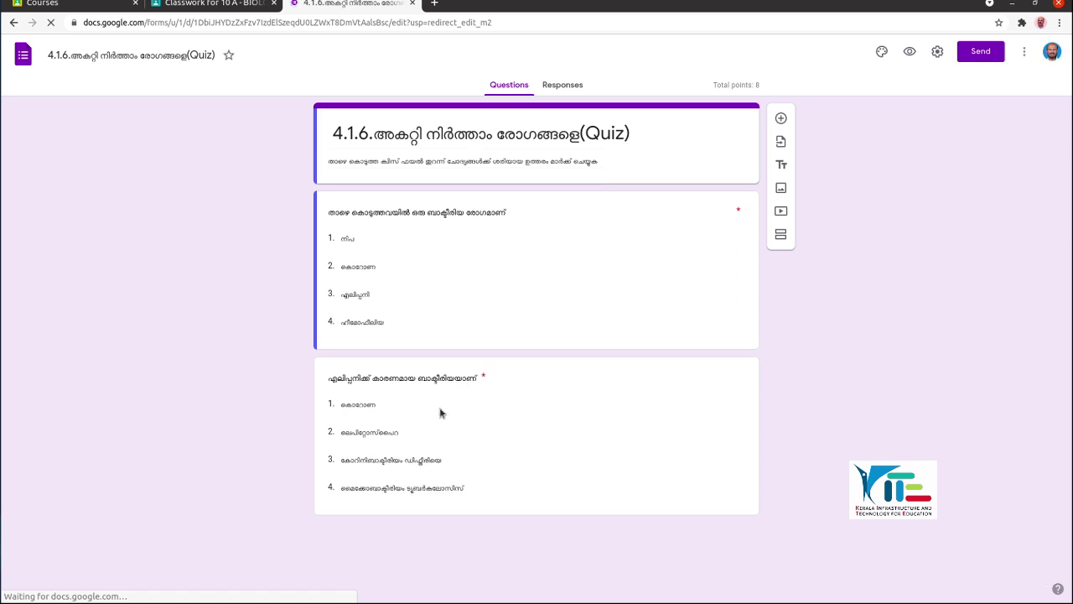
pyautogui.click(405, 424)
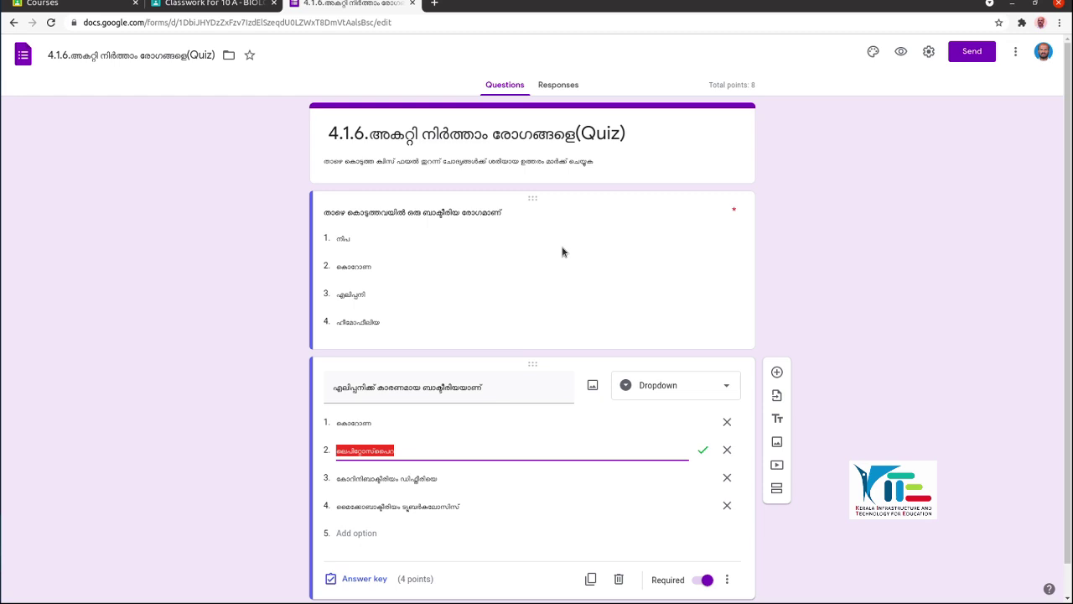
# - Stop the quiz form from accepting responses and re-enable response acceptance
pyautogui.click(562, 88)
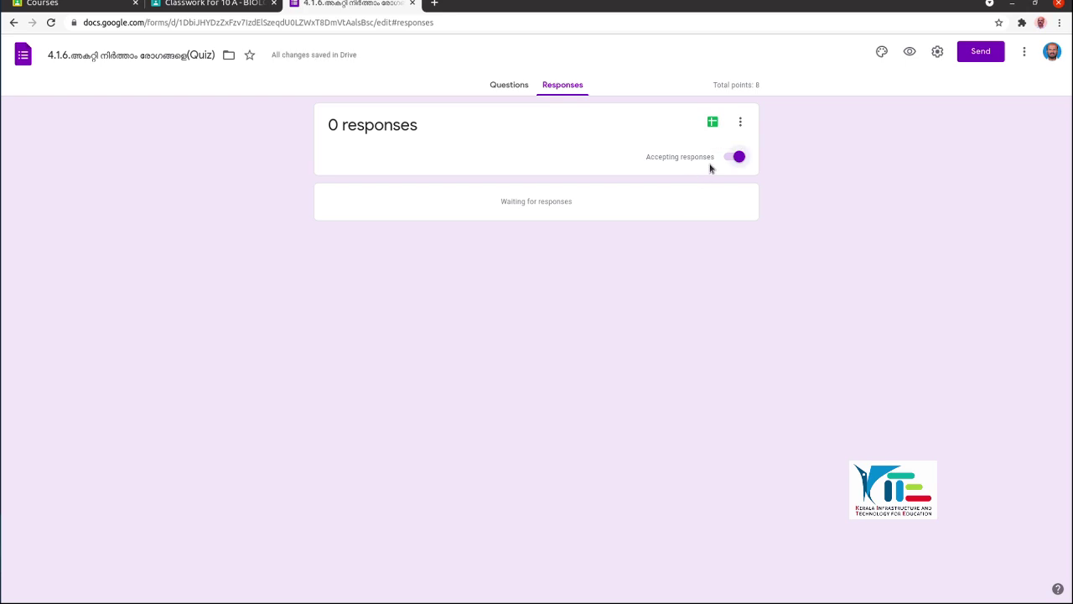
pyautogui.click(739, 160)
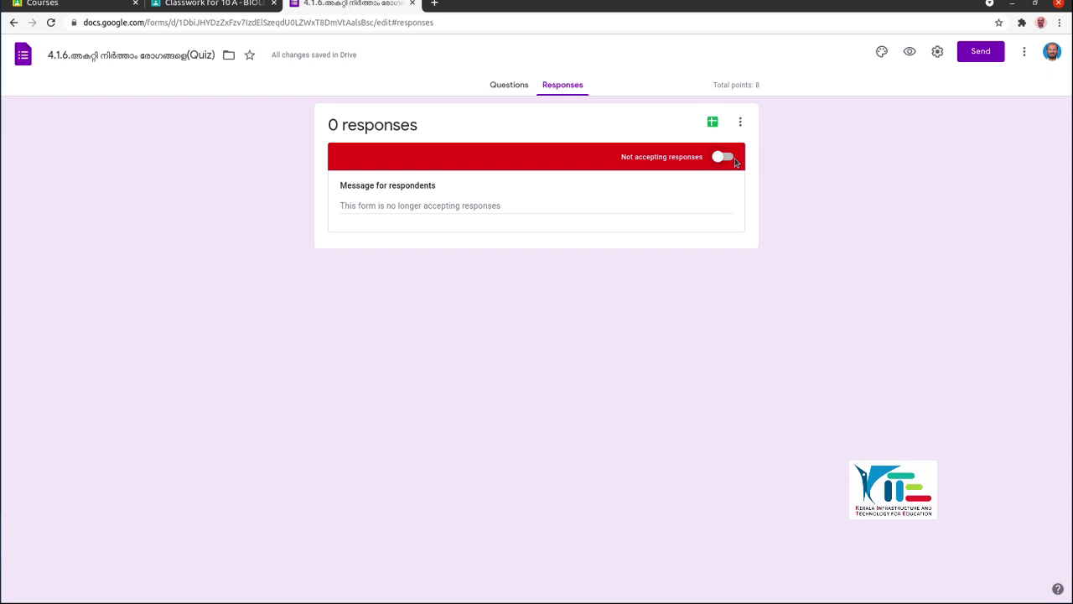
pyautogui.click(734, 160)
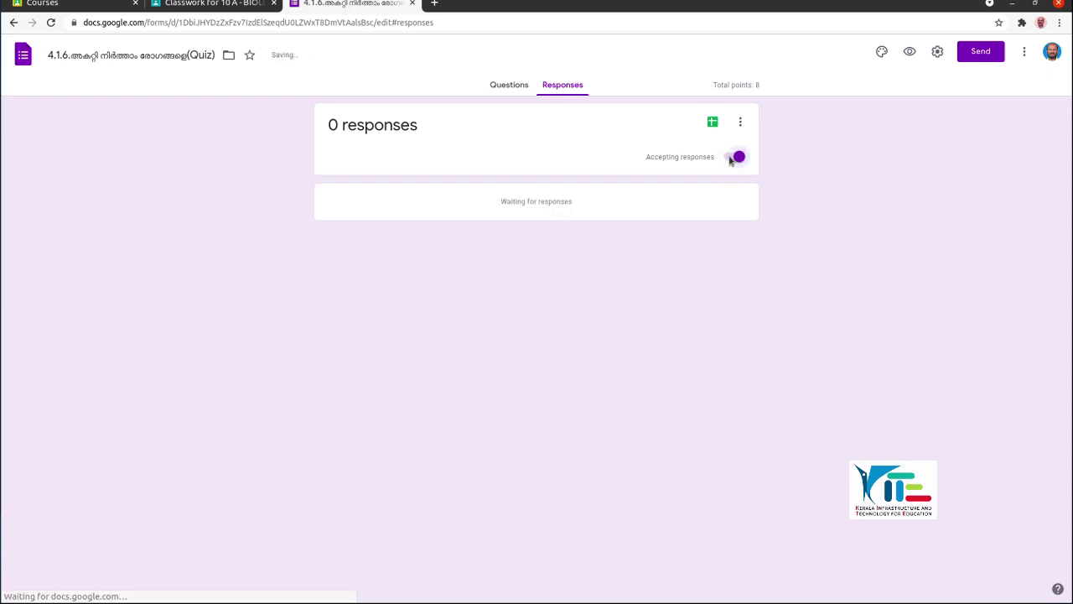